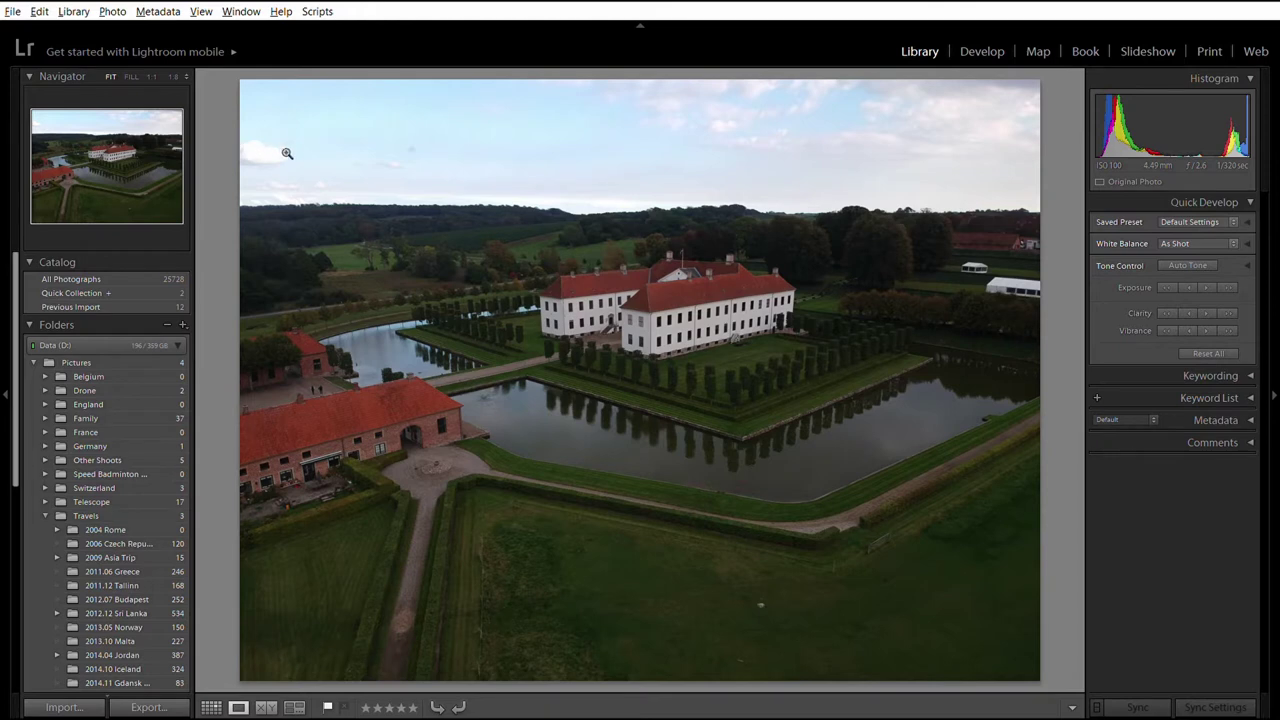
# Step: Open the moated manor photo in the Develop module and check its highlight and shadow clipping
pyautogui.click(981, 38)
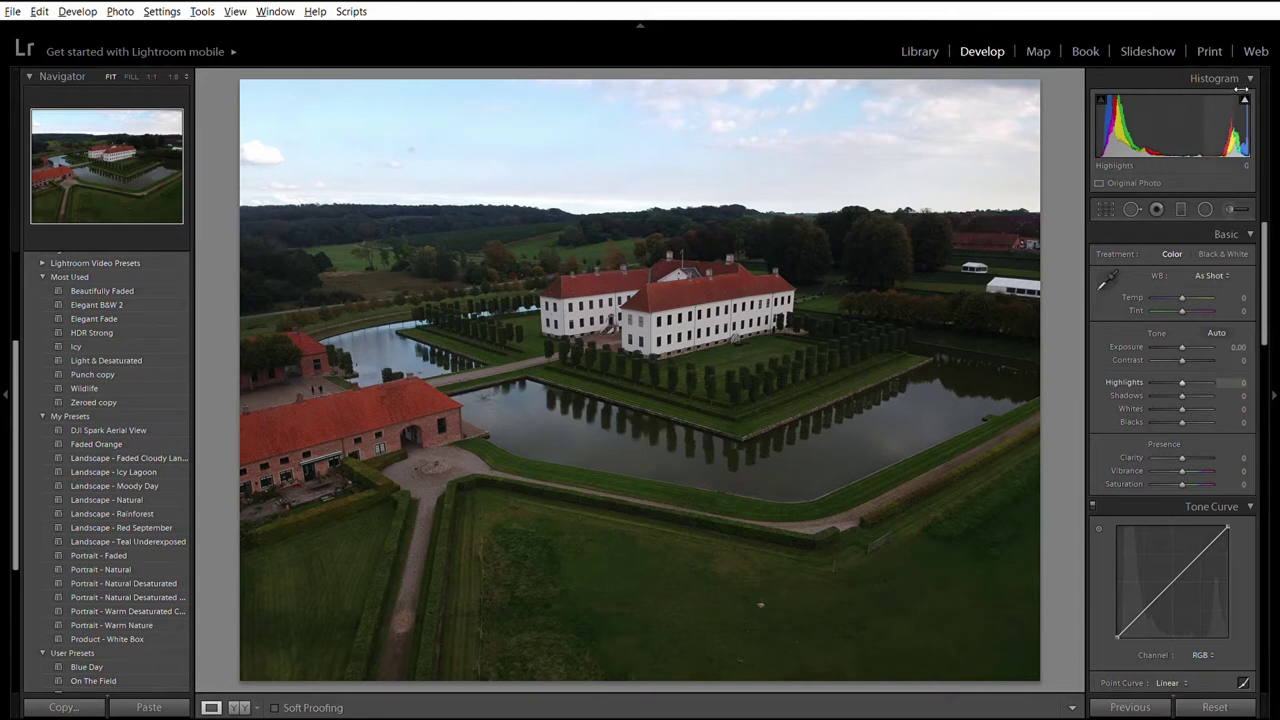
pyautogui.moveTo(1247, 93)
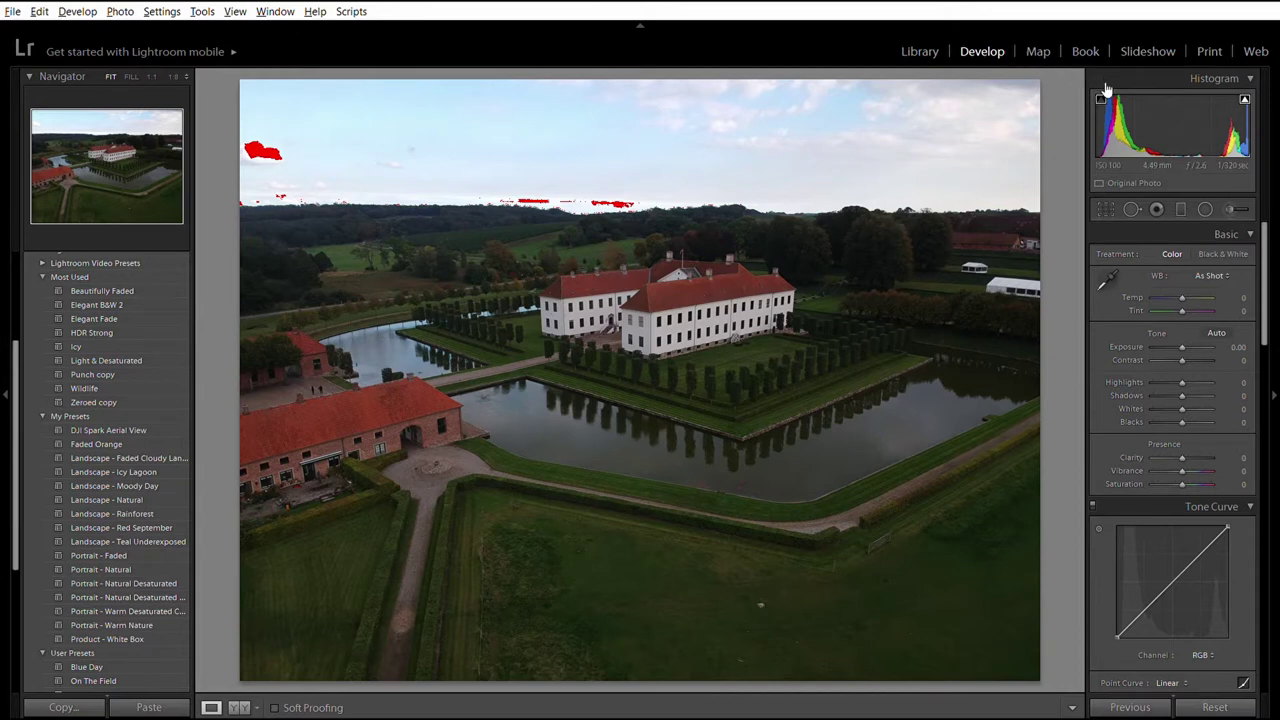
pyautogui.click(1249, 91)
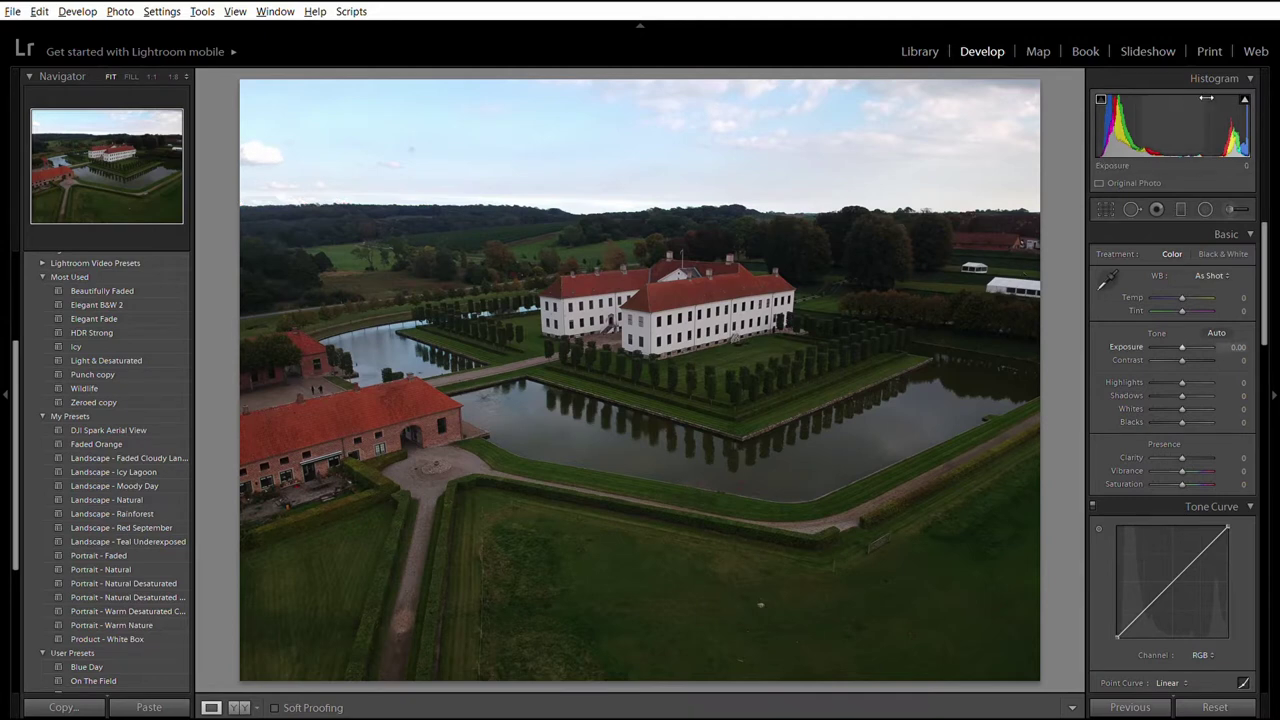
pyautogui.click(1246, 94)
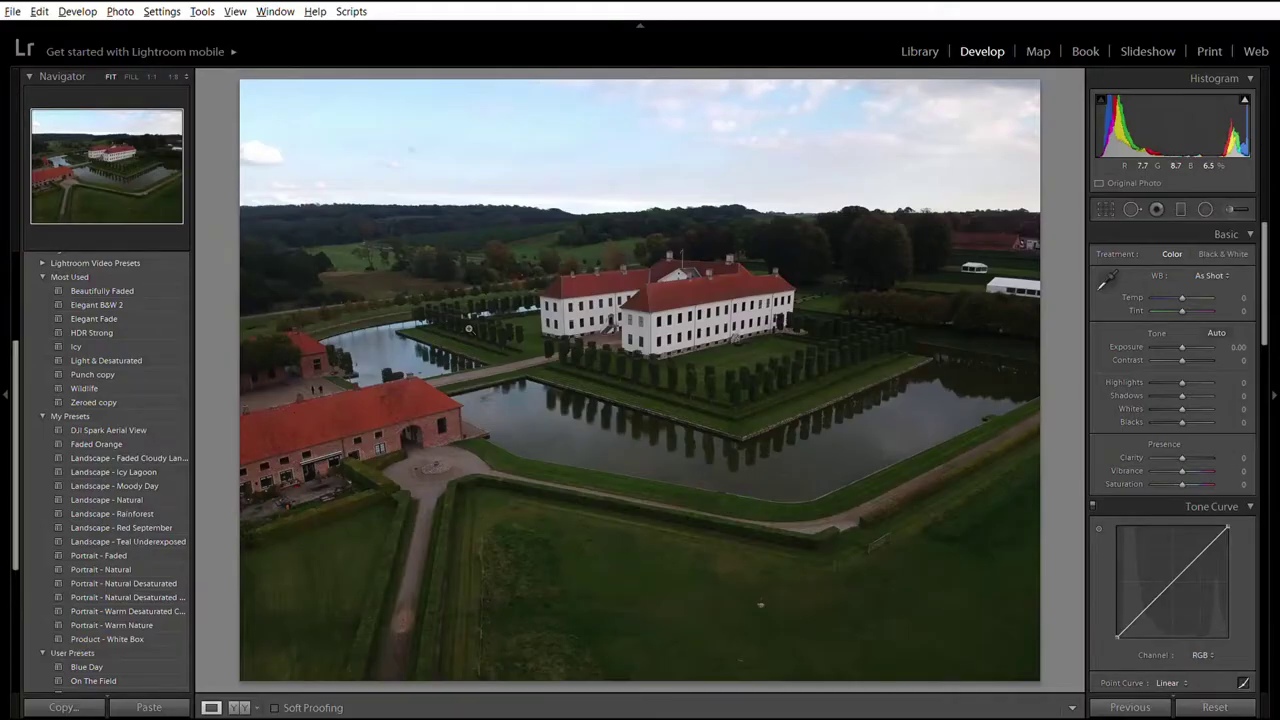
# Step: Apply the "Landscape - Faded Cloudy" preset to the photo and set the white balance temperature to 0
pyautogui.click(149, 457)
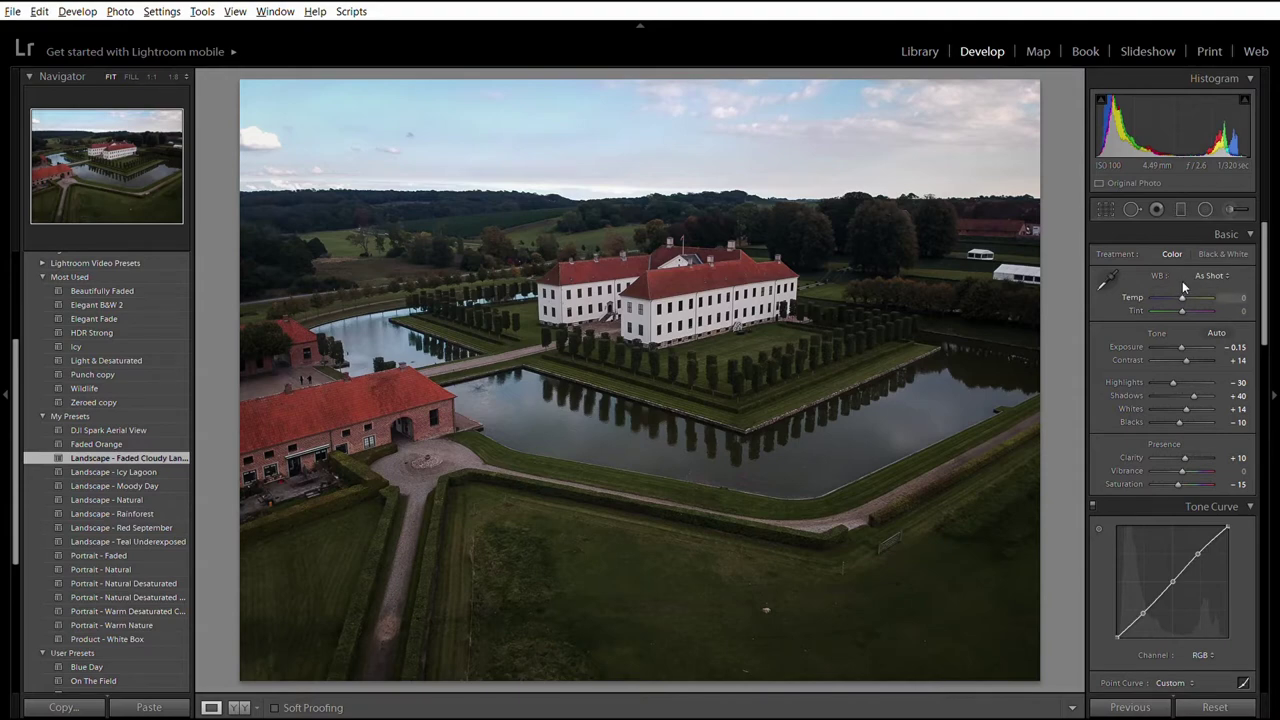
pyautogui.moveTo(1182, 281)
pyautogui.mouseDown()
pyautogui.moveTo(1216, 280)
pyautogui.moveTo(1163, 282)
pyautogui.moveTo(1182, 281)
pyautogui.mouseUp()
pyautogui.click(1237, 295)
pyautogui.write('0')
pyautogui.press('Return')
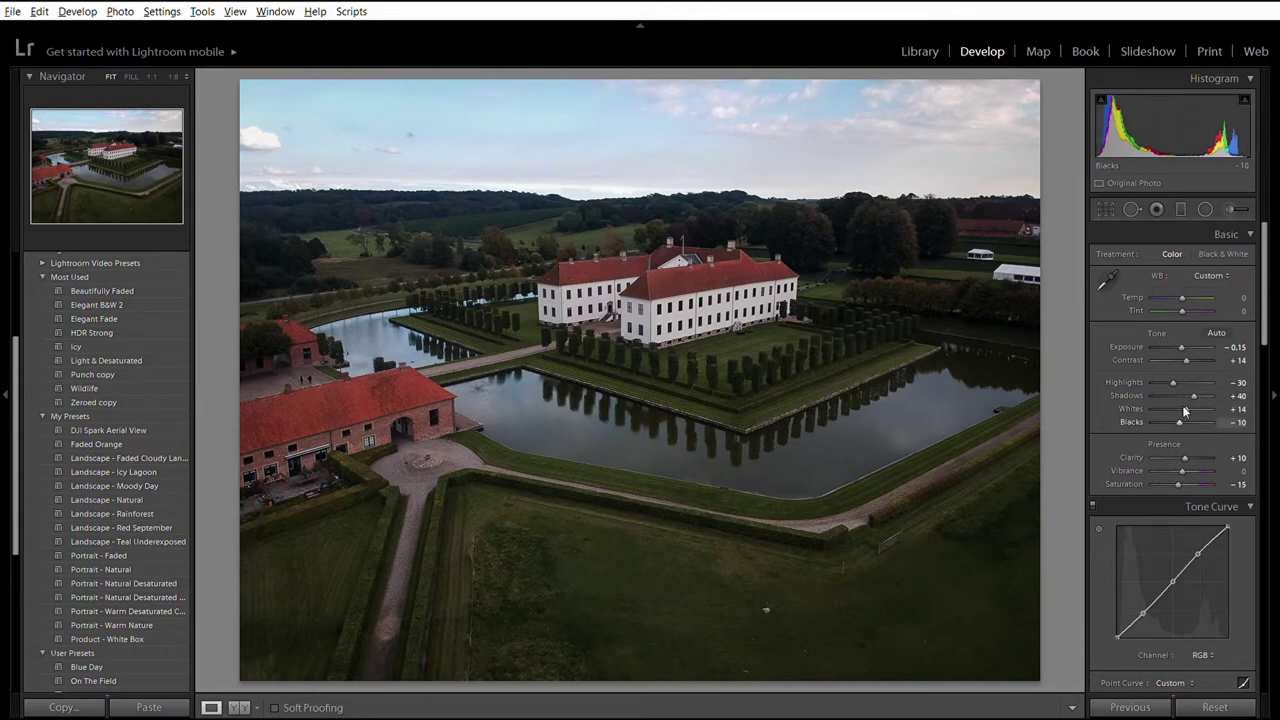
pyautogui.moveTo(1182, 405)
pyautogui.mouseDown()
pyautogui.moveTo(1198, 412)
pyautogui.moveTo(1176, 416)
pyautogui.mouseUp()
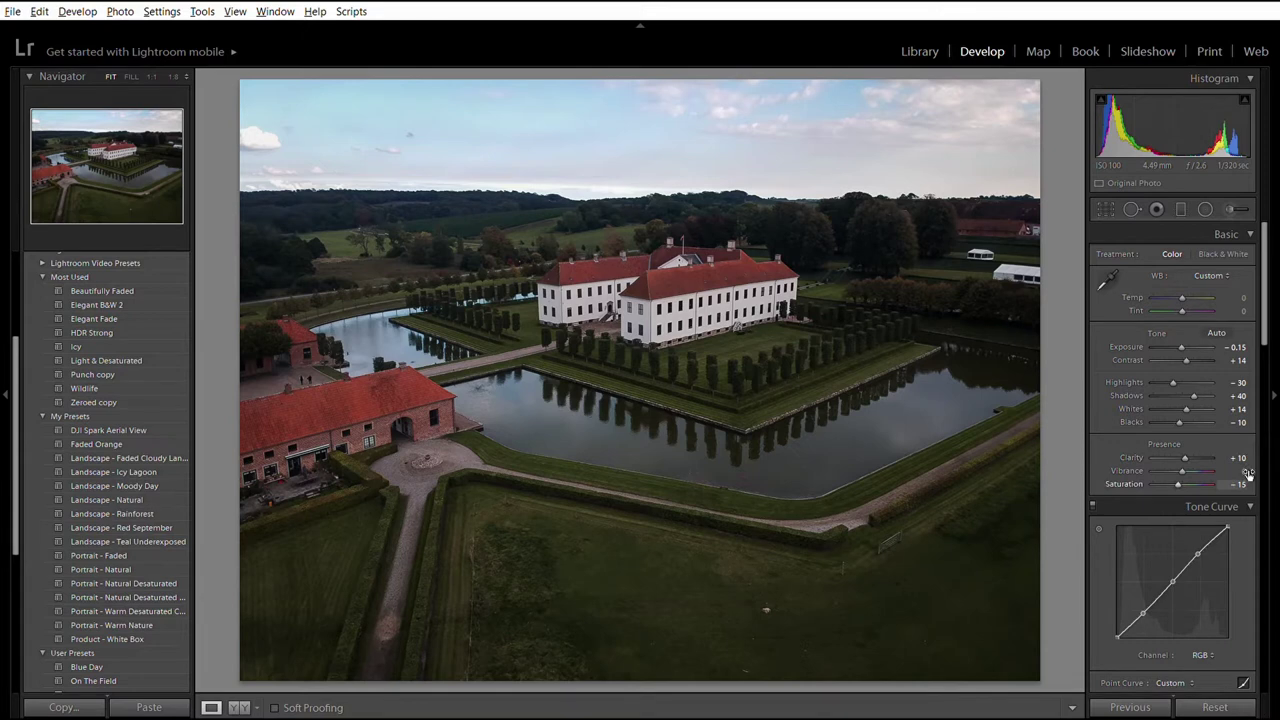
# Step: Review the preset's tone curve and its HSL hue, saturation and luminance adjustments
pyautogui.scroll(-4, 1250, 526)
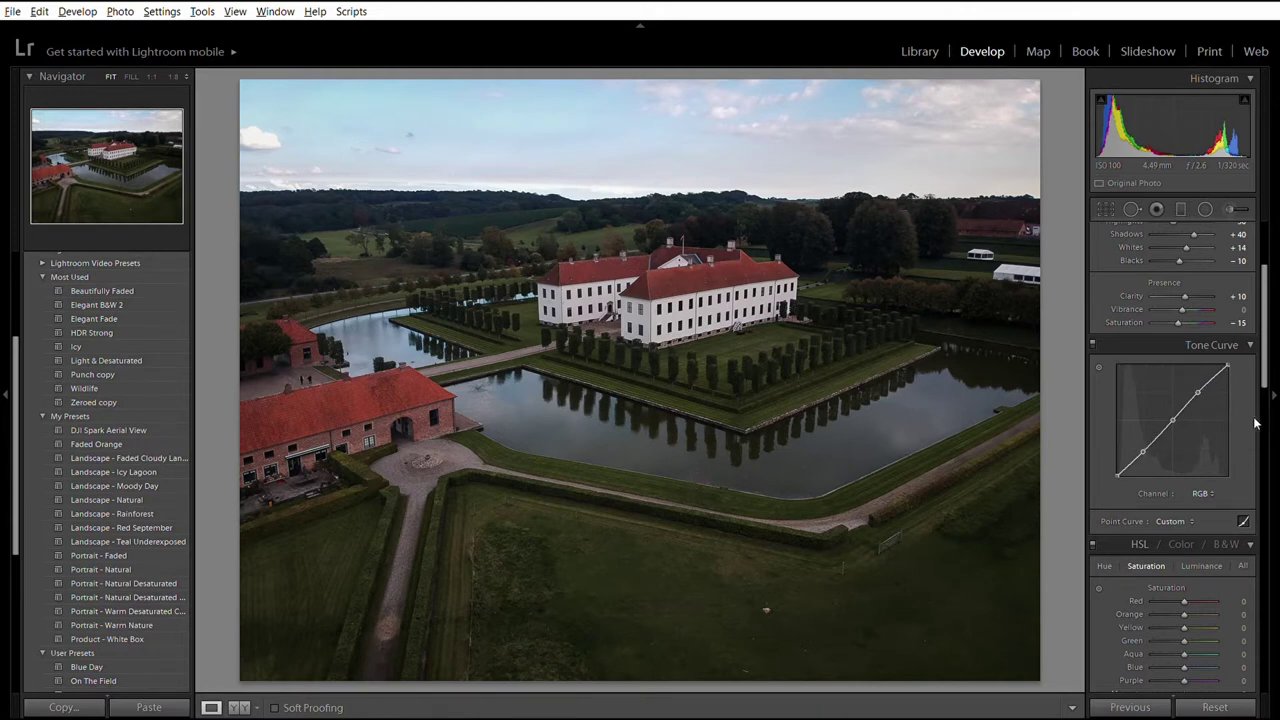
pyautogui.scroll(-5, 1252, 428)
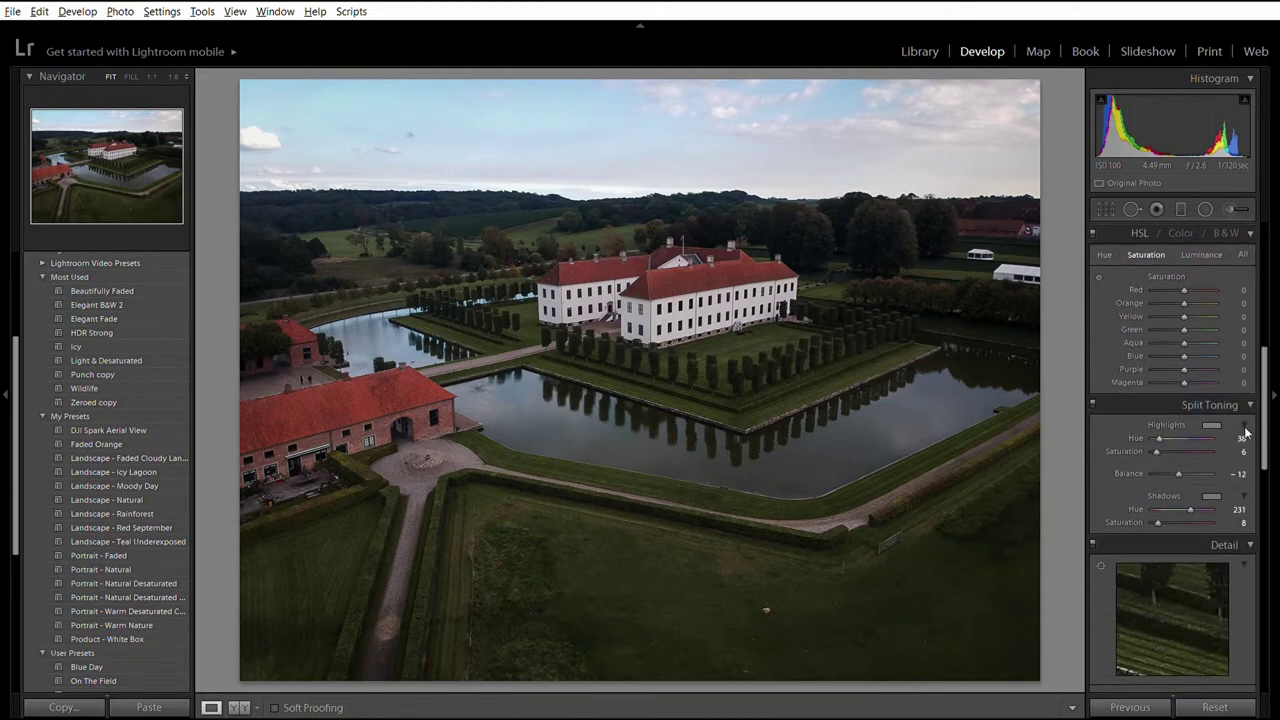
pyautogui.click(1104, 250)
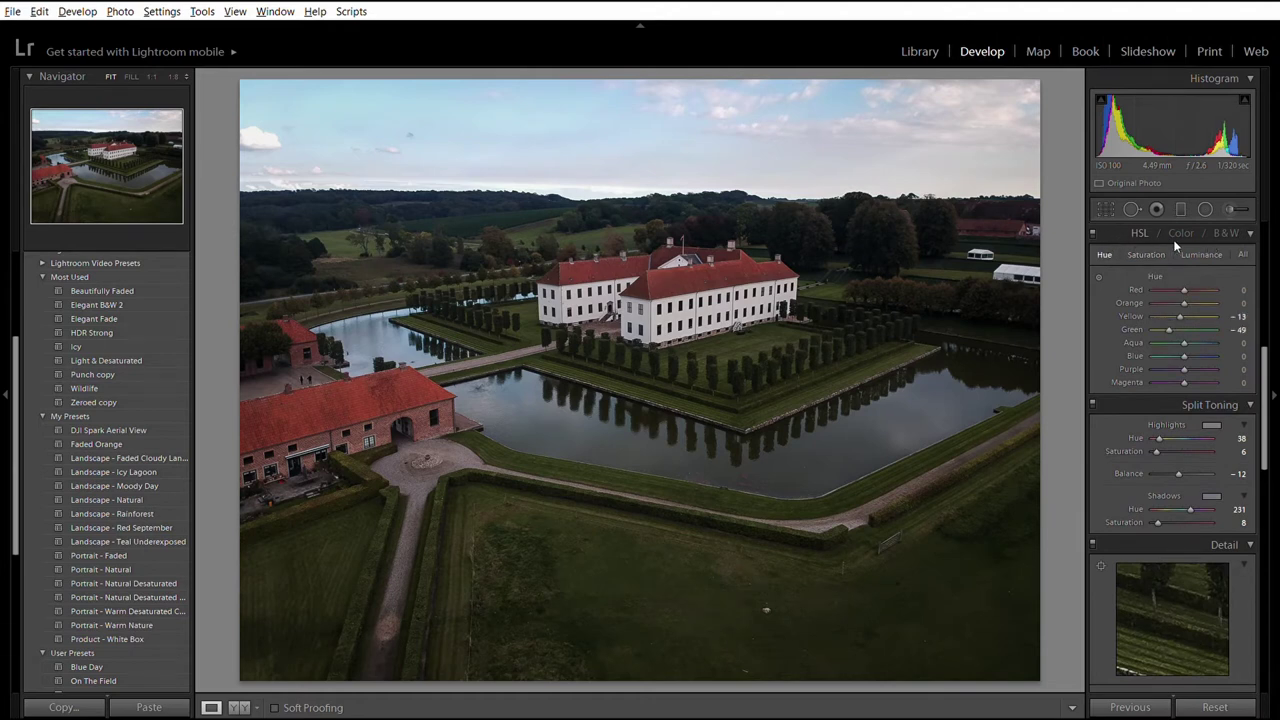
pyautogui.hotkey('ctrl', 'alt', '5')
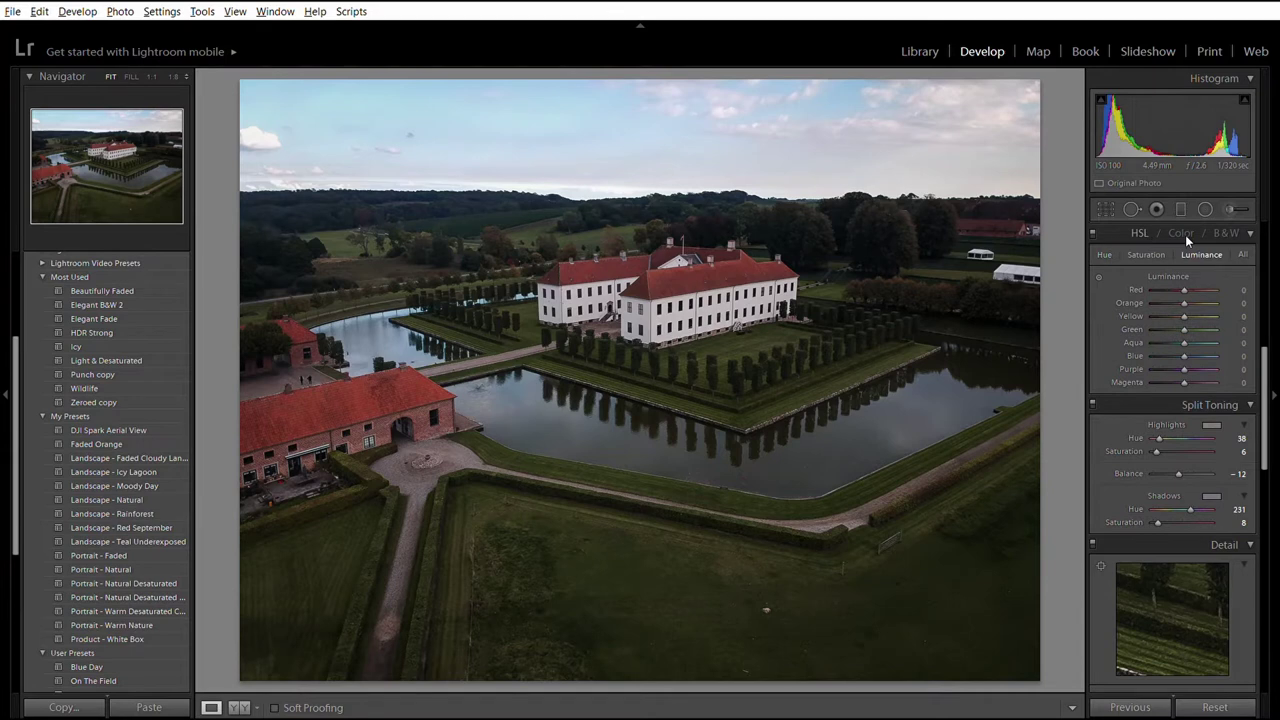
pyautogui.hotkey('ctrl', 'alt', '4')
pyautogui.hotkey('ctrl', 'alt', '3')
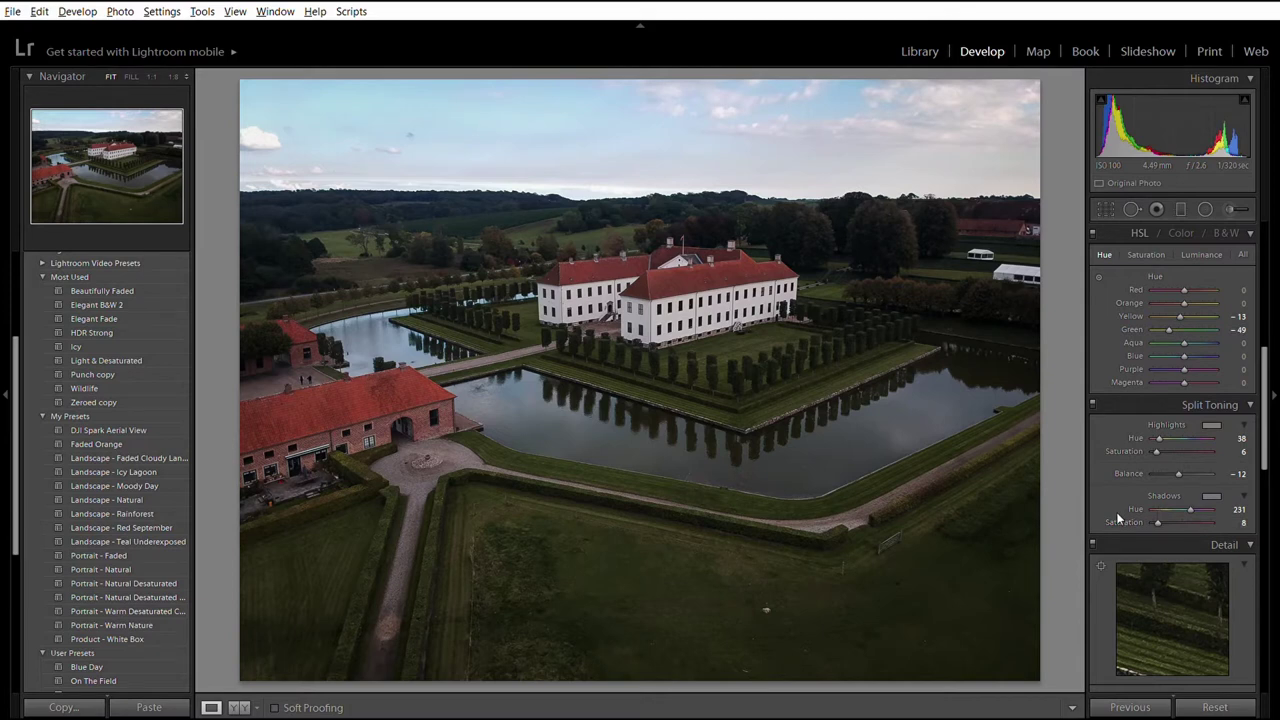
# Step: Compare the photo with and without the split toning adjustment, leaving split toning enabled
pyautogui.click(1092, 402)
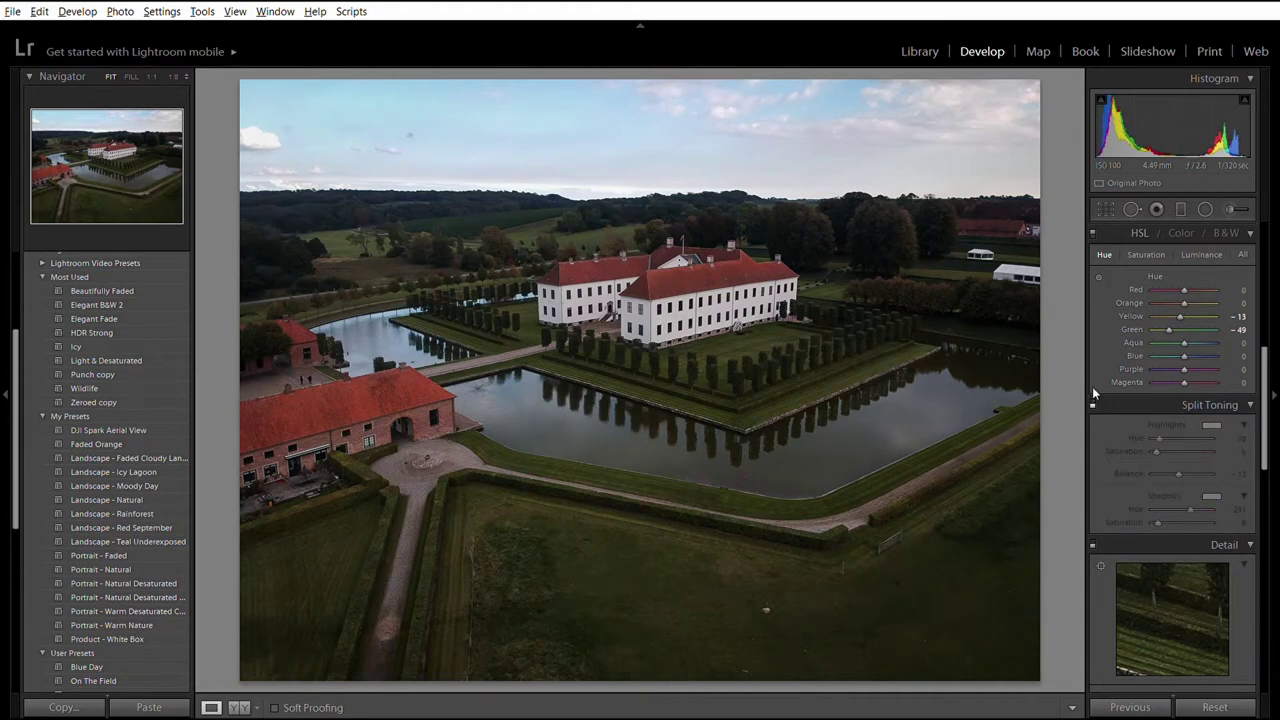
pyautogui.click(1093, 394)
pyautogui.click(1093, 394)
pyautogui.click(1093, 394)
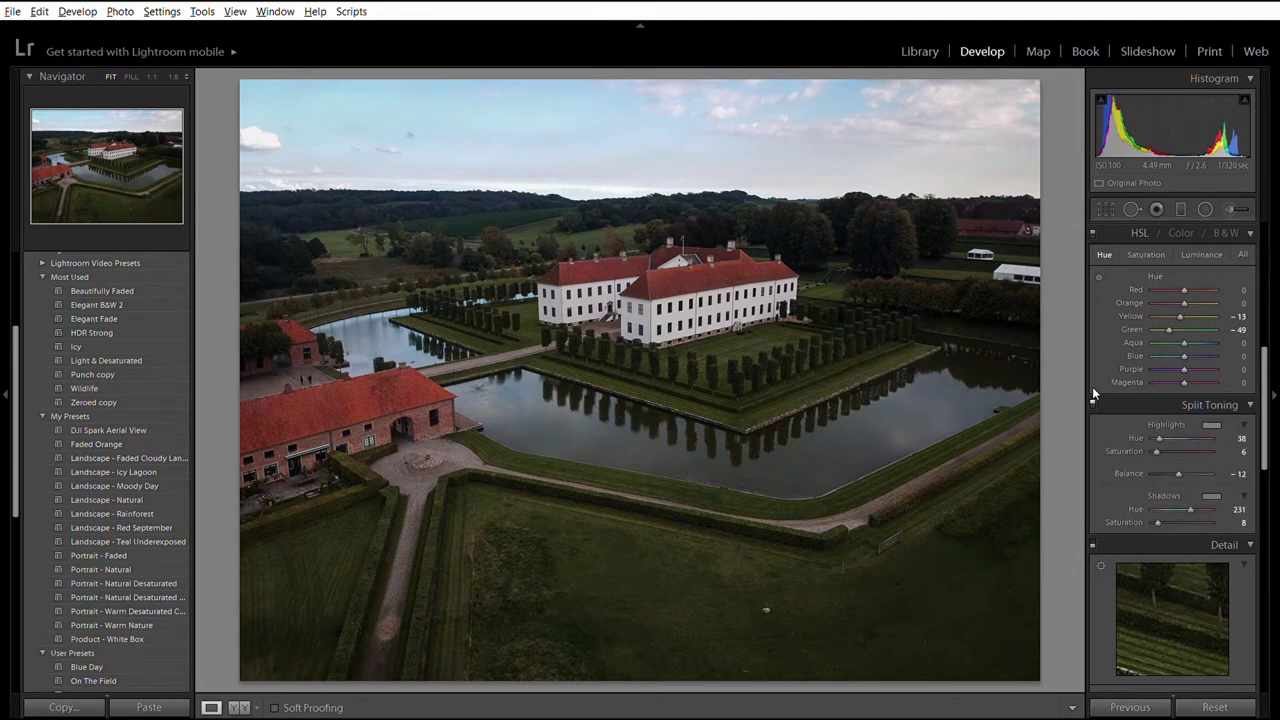
pyautogui.click(1093, 394)
pyautogui.click(1093, 395)
# Step: Review the preset's sharpening, noise reduction, lens correction, vignetting and camera calibration settings
pyautogui.scroll(-3, 1190, 440)
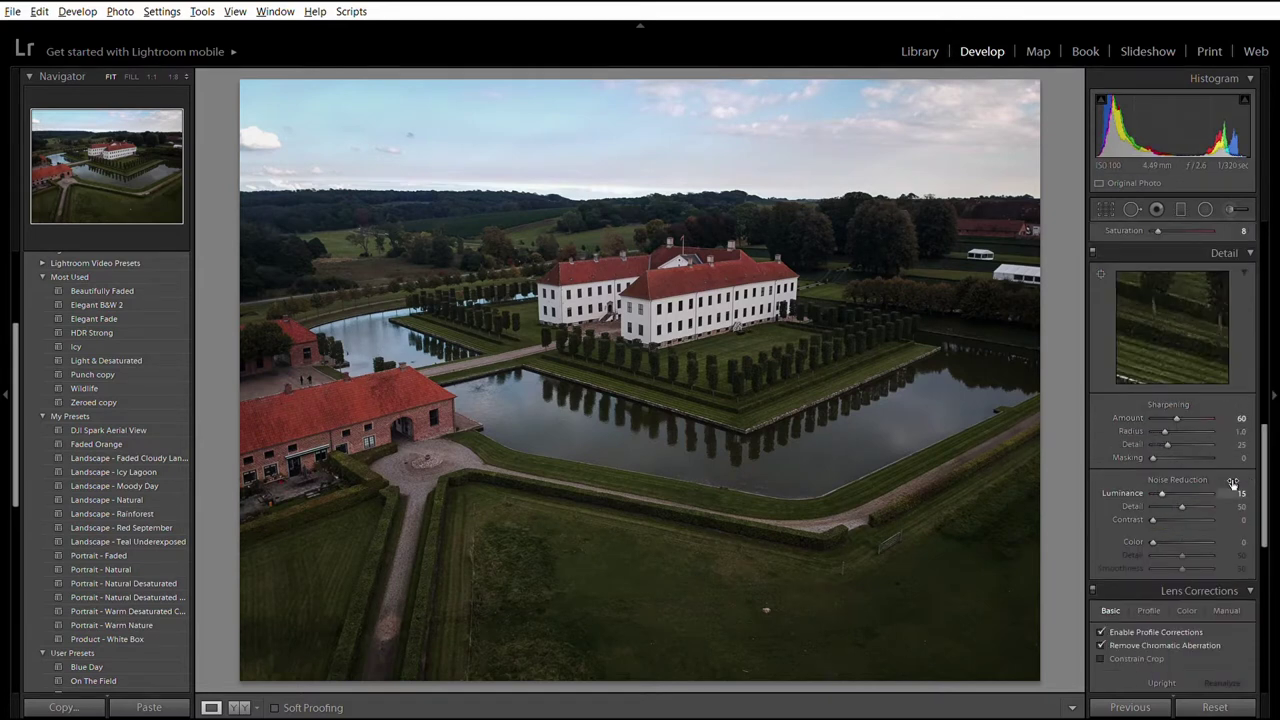
pyautogui.scroll(-4, 1229, 484)
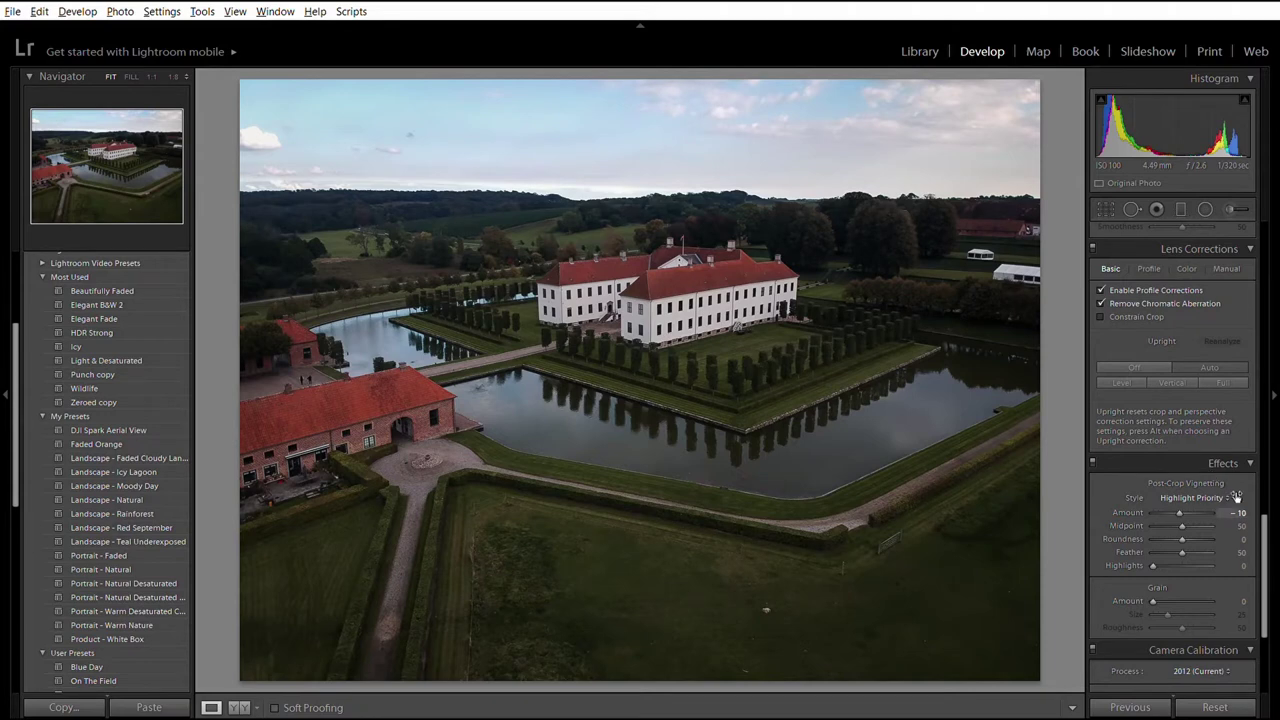
pyautogui.scroll(-3, 1236, 498)
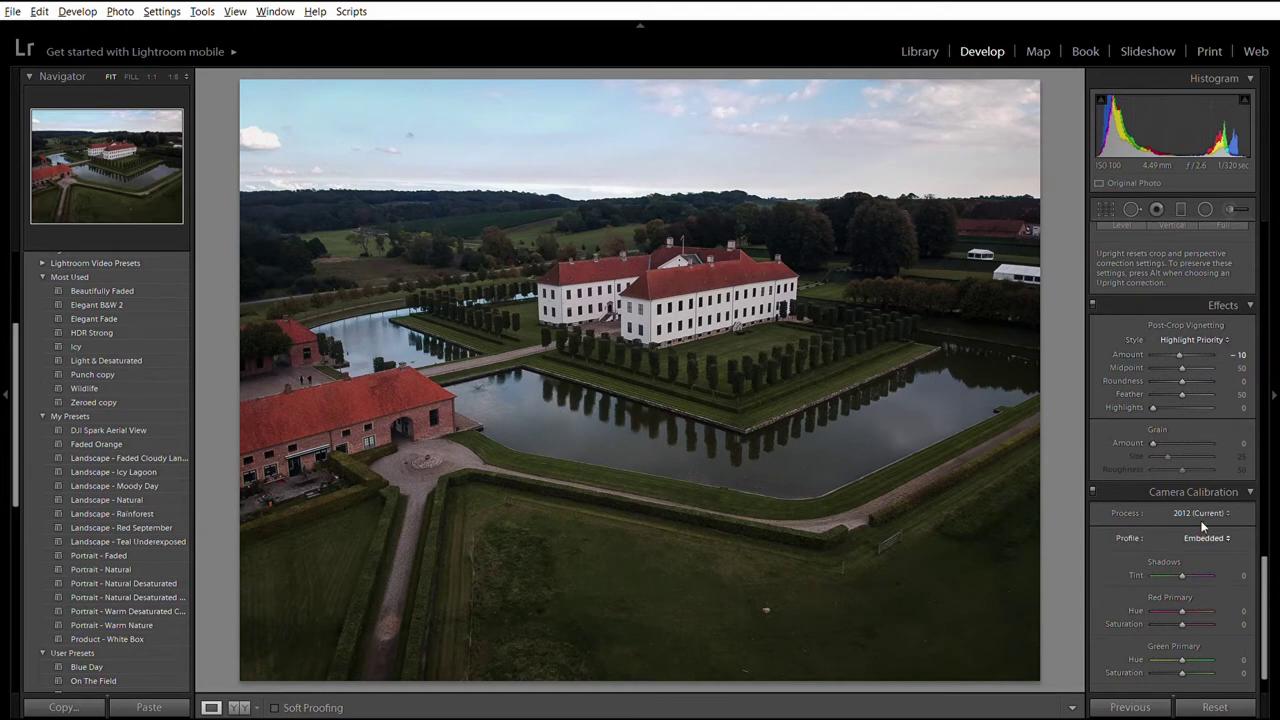
pyautogui.moveTo(1264, 565); pyautogui.dragTo(1243, 103)
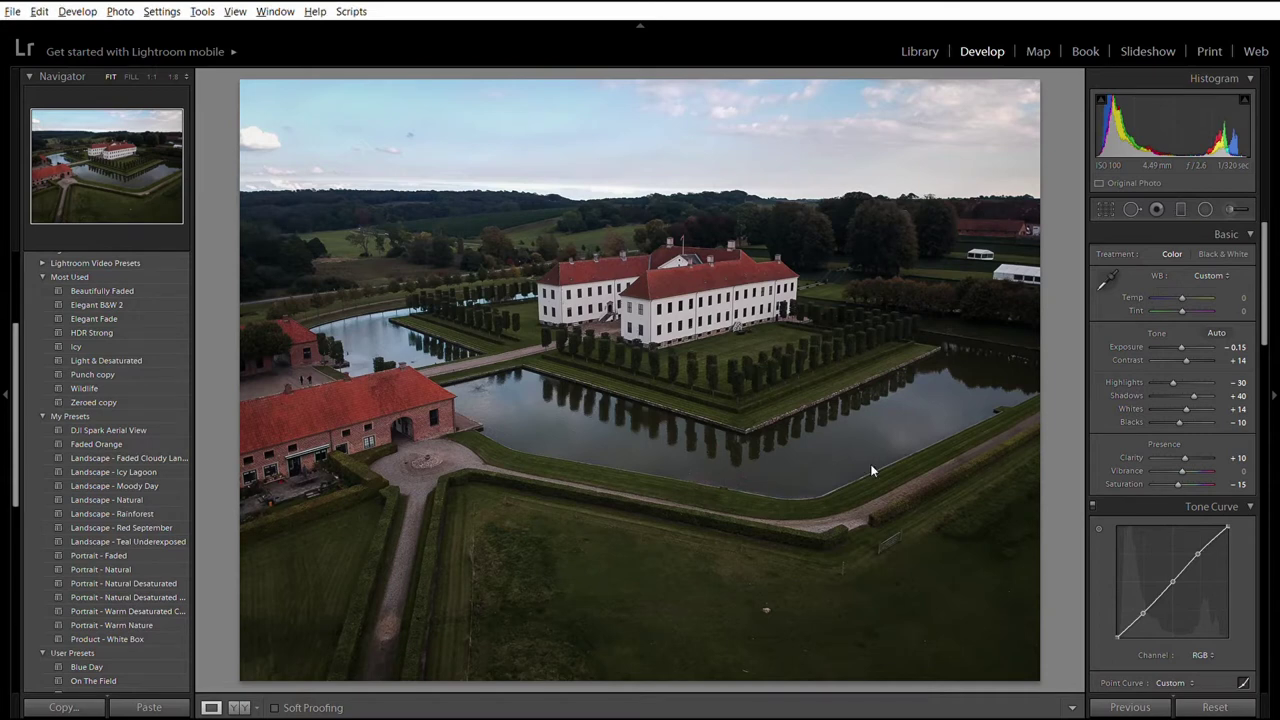
# Step: Add a graduated filter along the horizon affecting the land below, with exposure 0.70 and shadows 0
pyautogui.click(1180, 209)
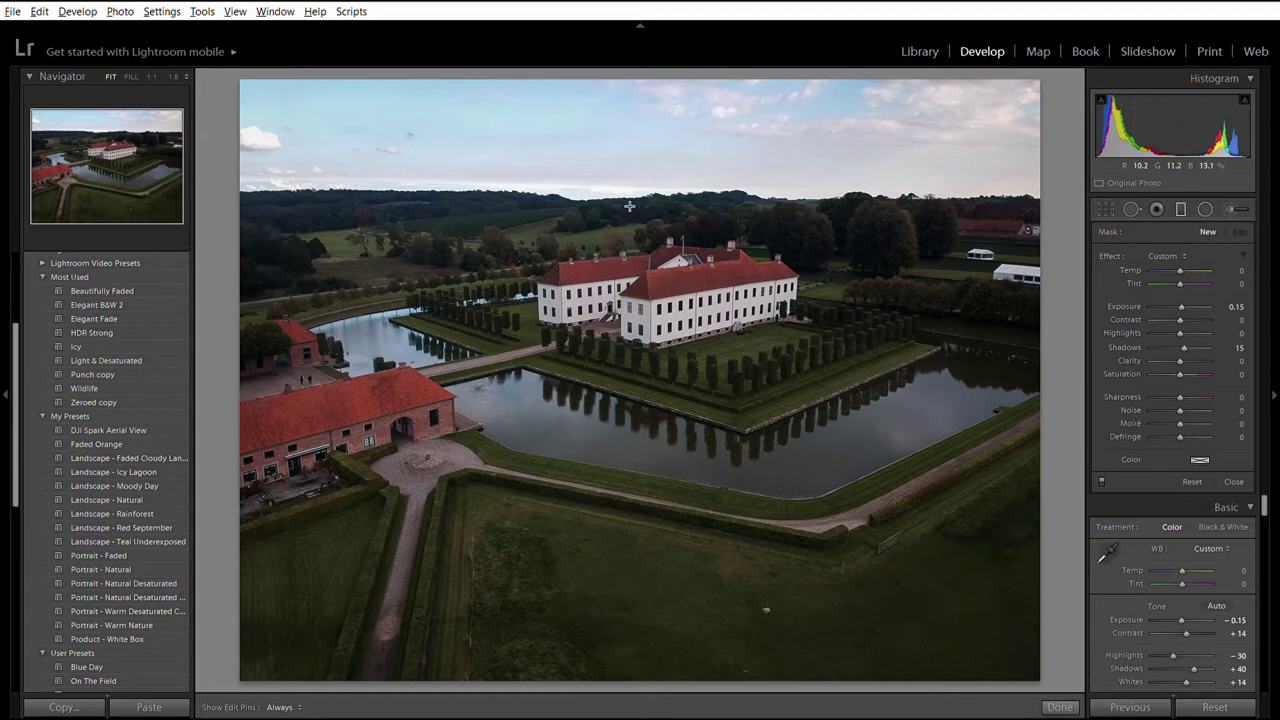
pyautogui.moveTo(618, 190); pyautogui.dragTo(622, 158)
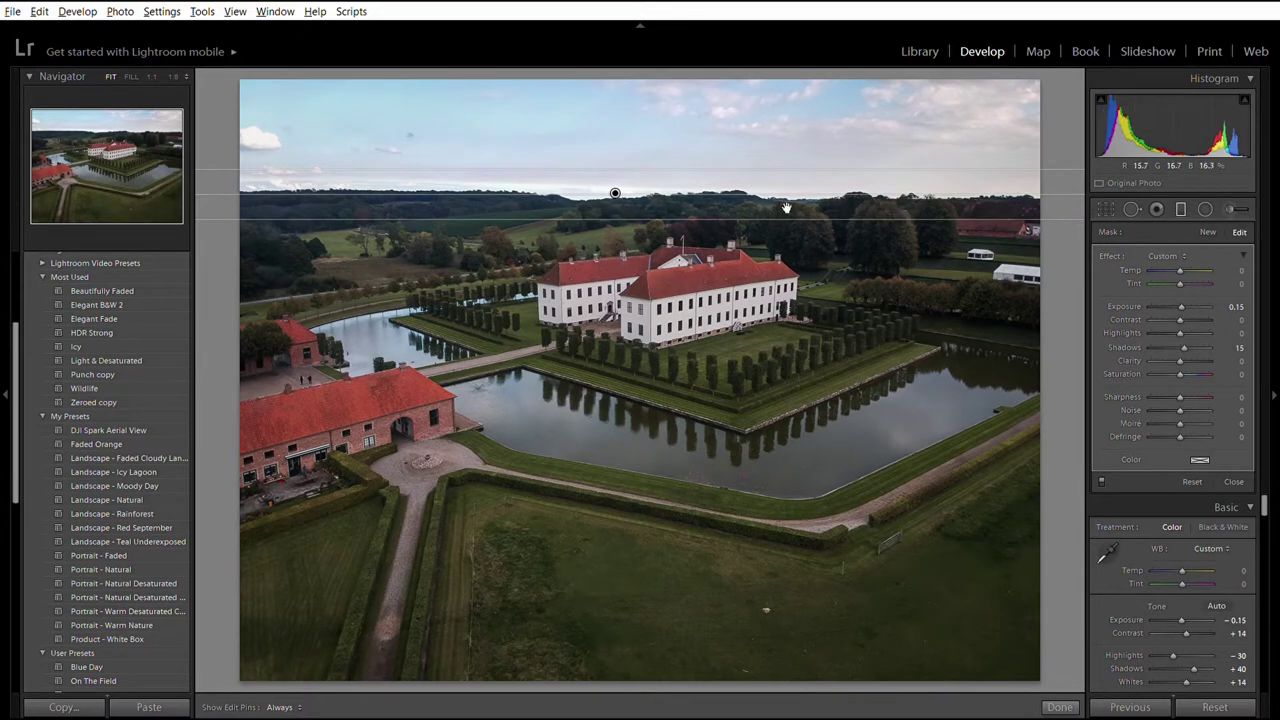
pyautogui.click(1237, 306)
pyautogui.write('0.7')
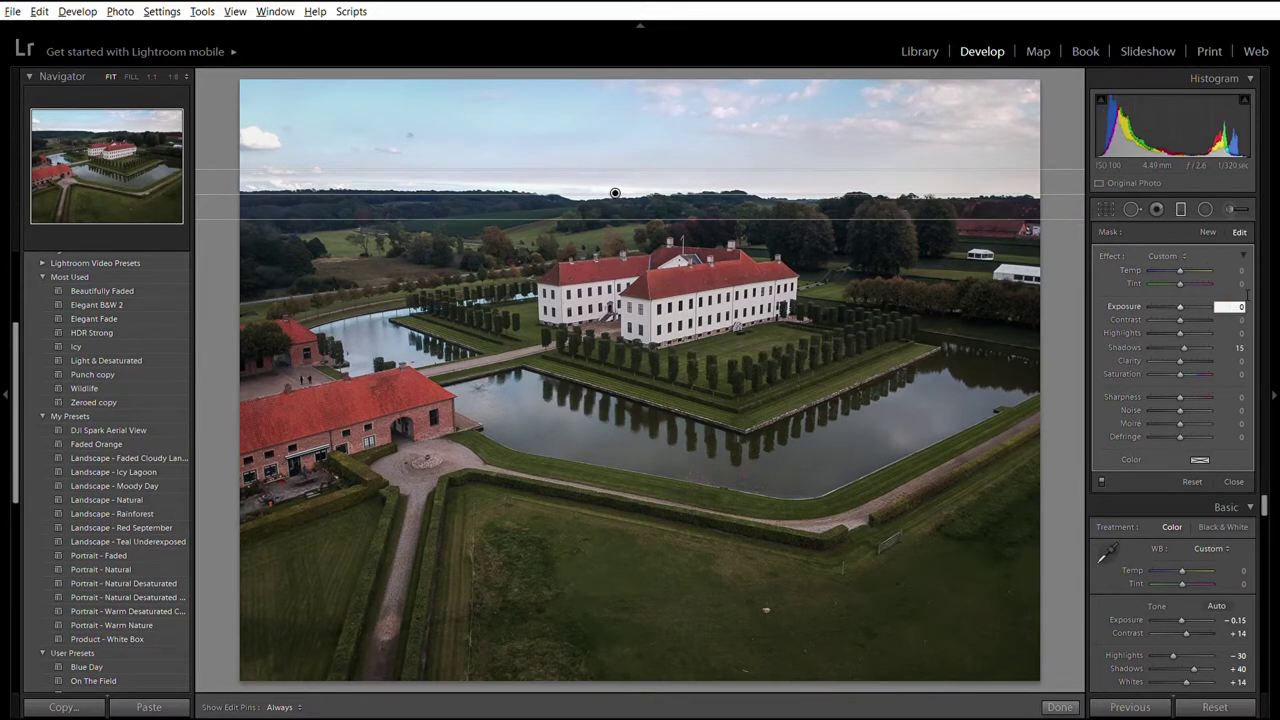
pyautogui.press('Return')
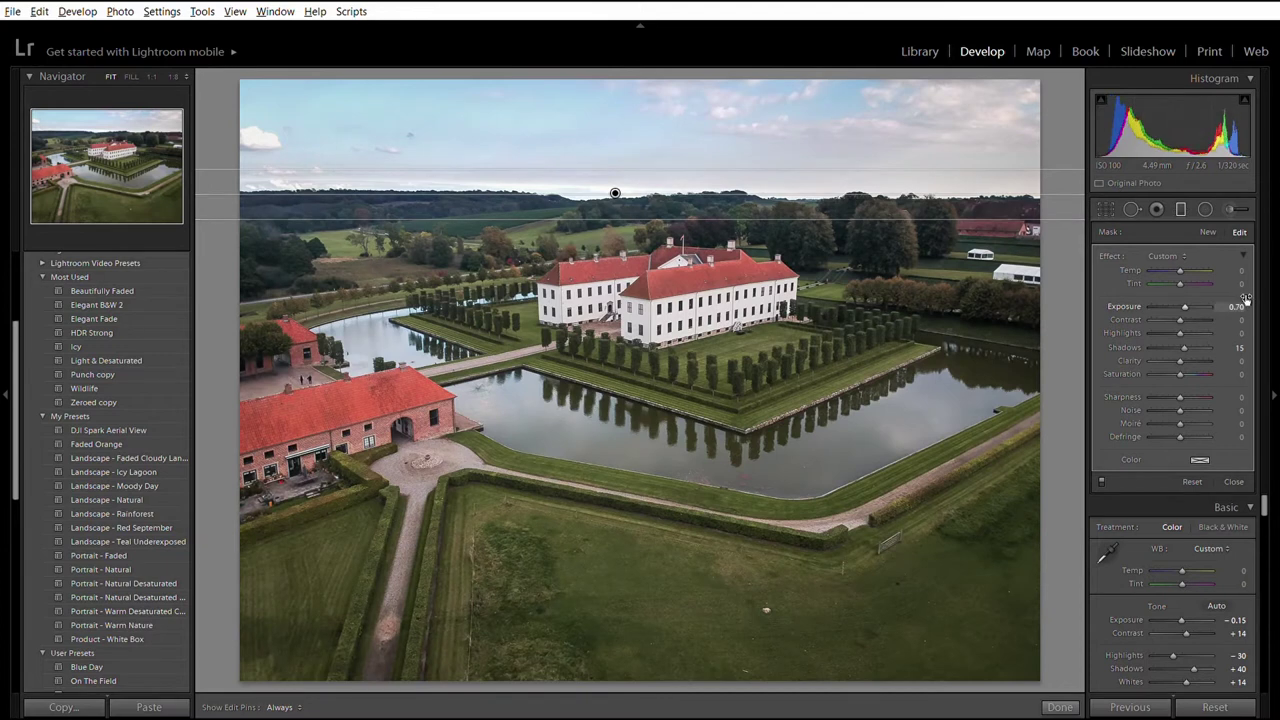
pyautogui.click(1240, 346)
pyautogui.write('0')
pyautogui.press('Return')
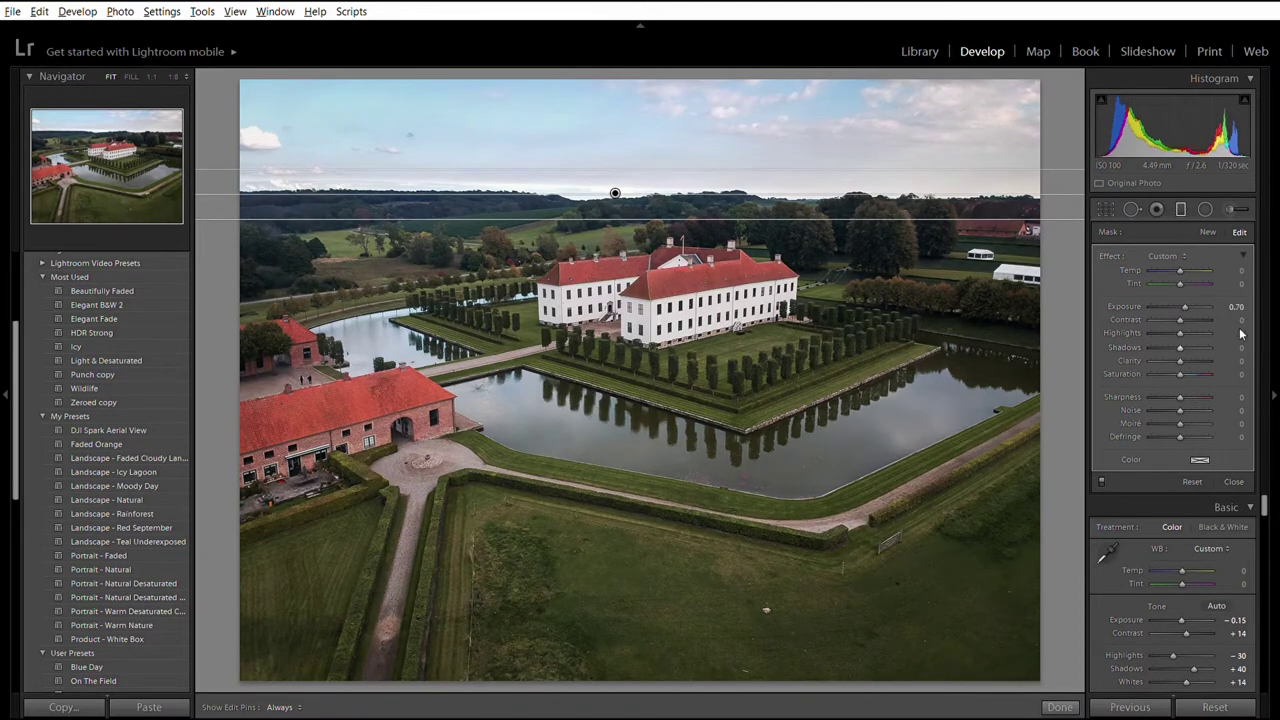
pyautogui.click(1060, 707)
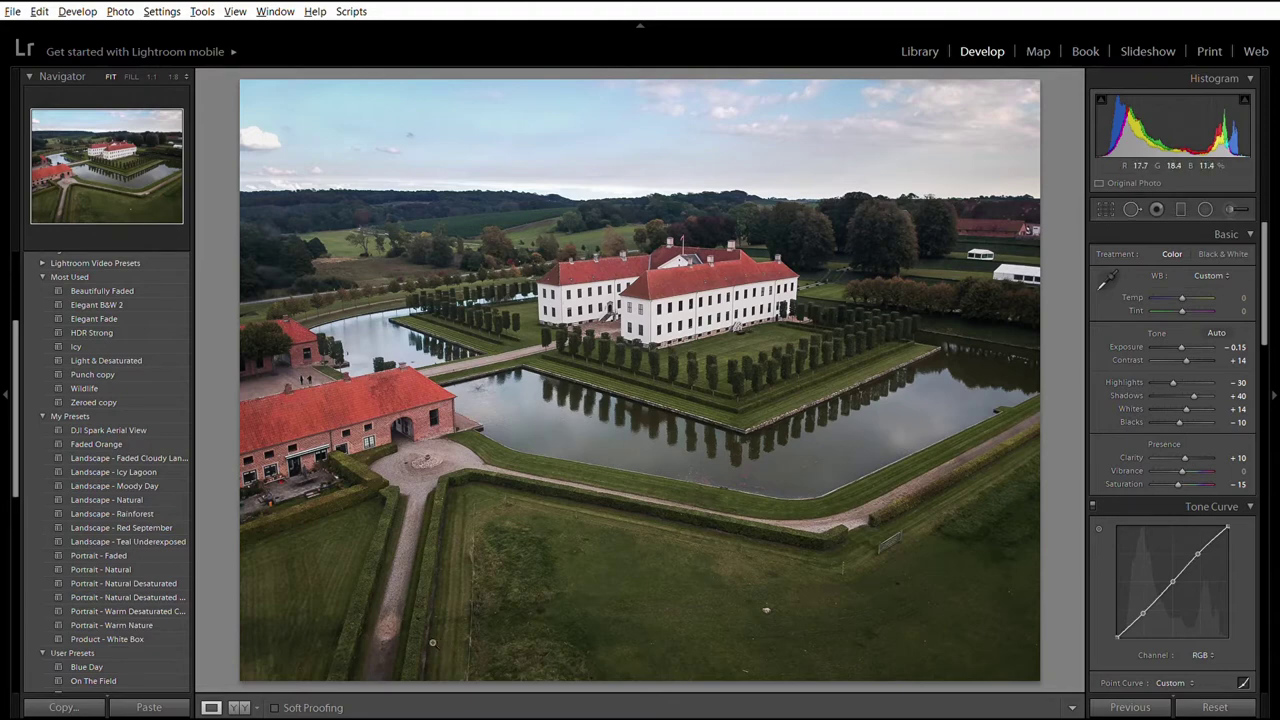
# Step: Heal the gravel path just above the bright patch with a size 77 spot, sampling the clean path directly above it
pyautogui.click(397, 657)
pyautogui.moveTo(423, 517); pyautogui.dragTo(671, 406)
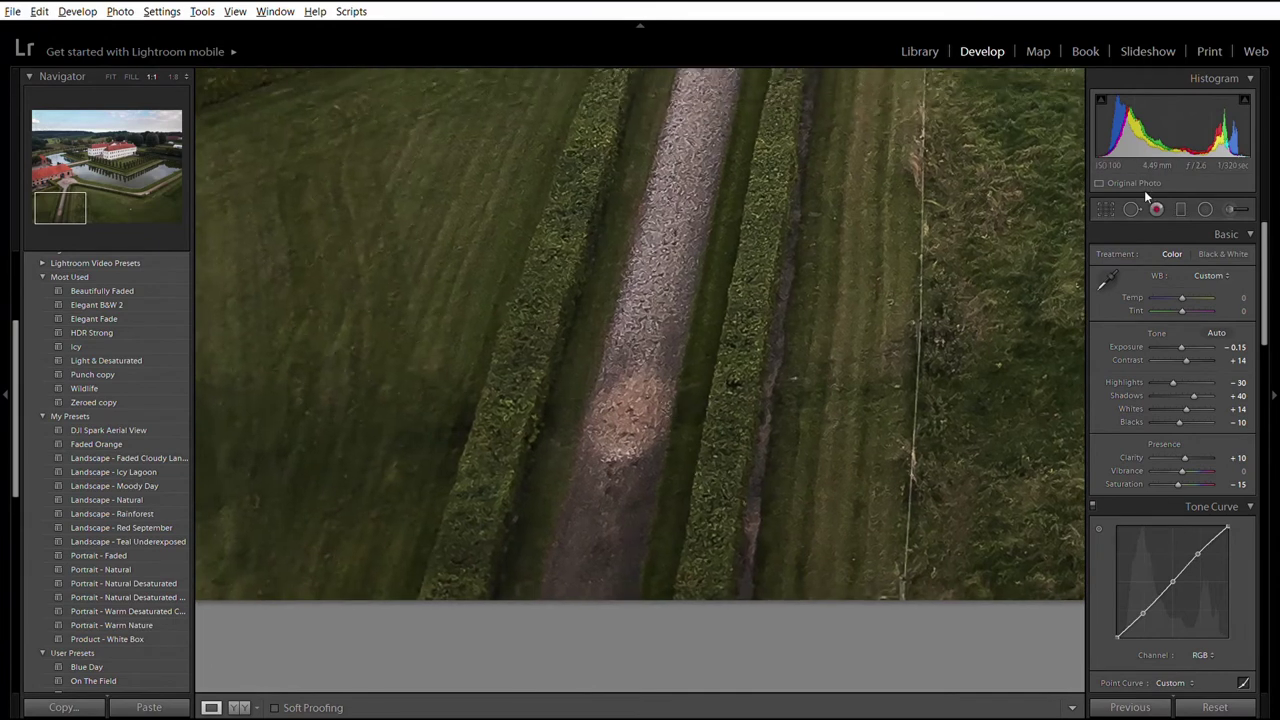
pyautogui.click(1133, 205)
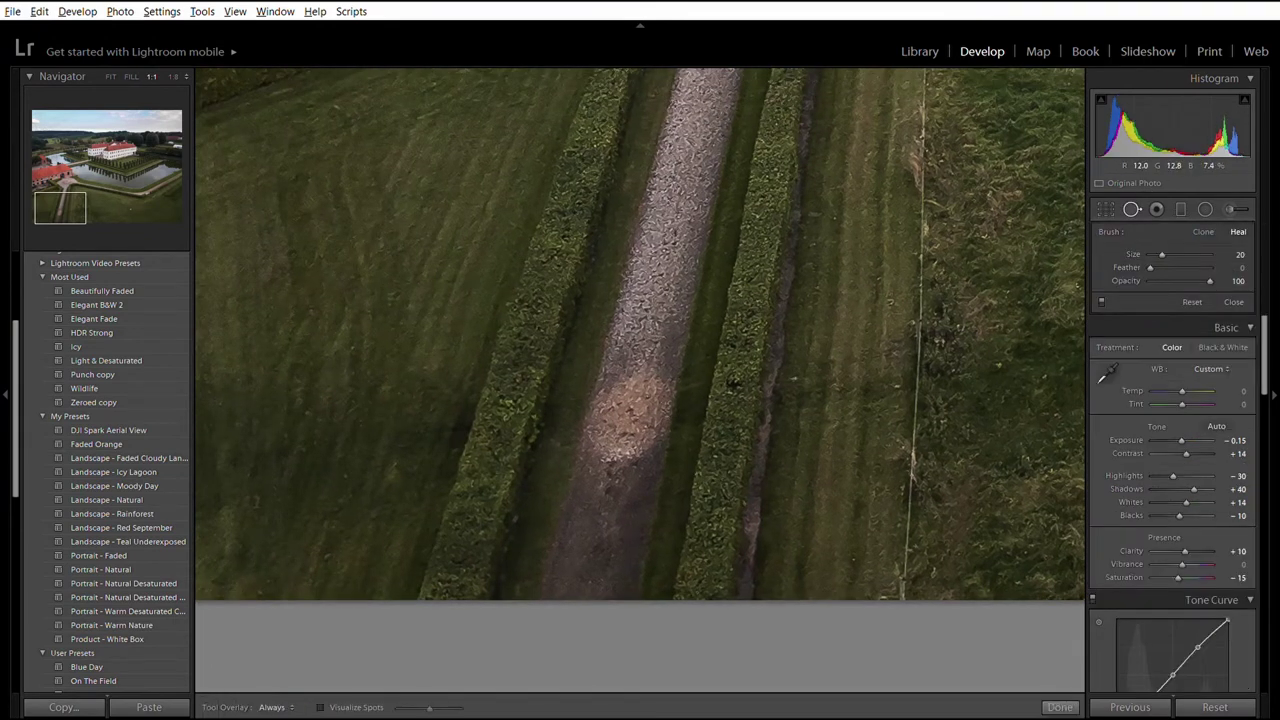
pyautogui.click(1240, 254)
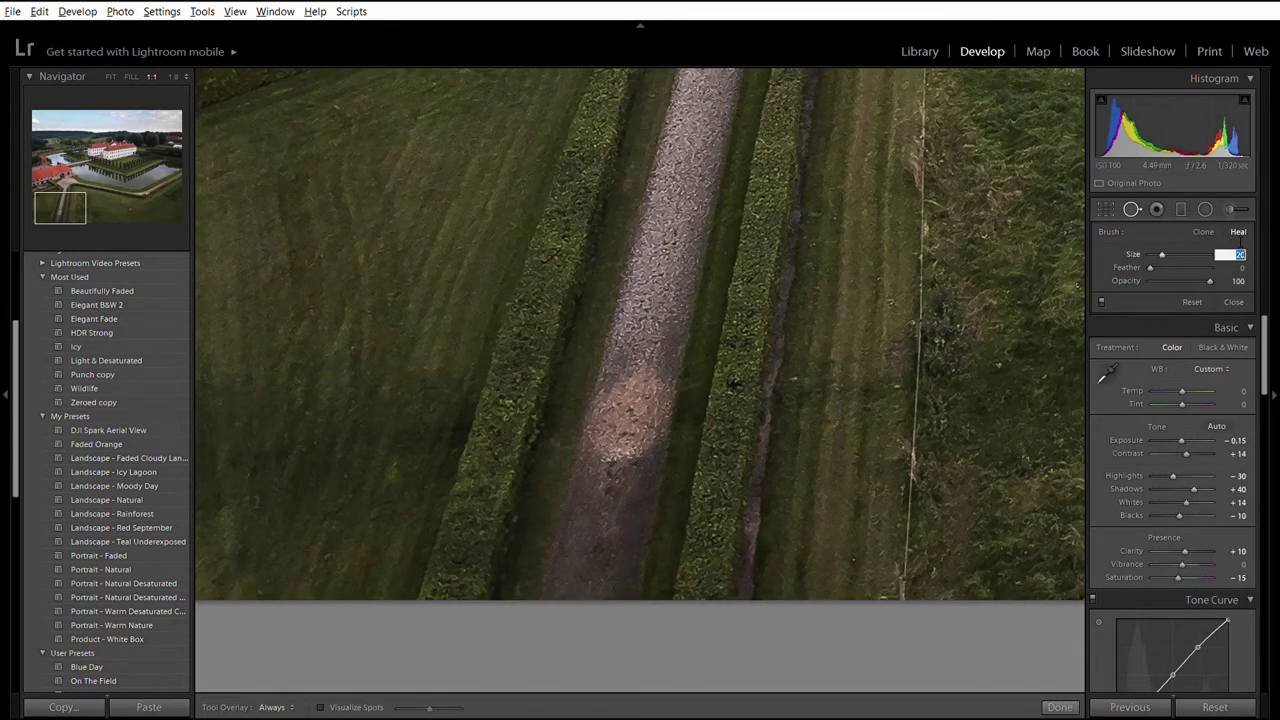
pyautogui.write('75')
pyautogui.press('Return')
pyautogui.click(1240, 254)
pyautogui.press('Return')
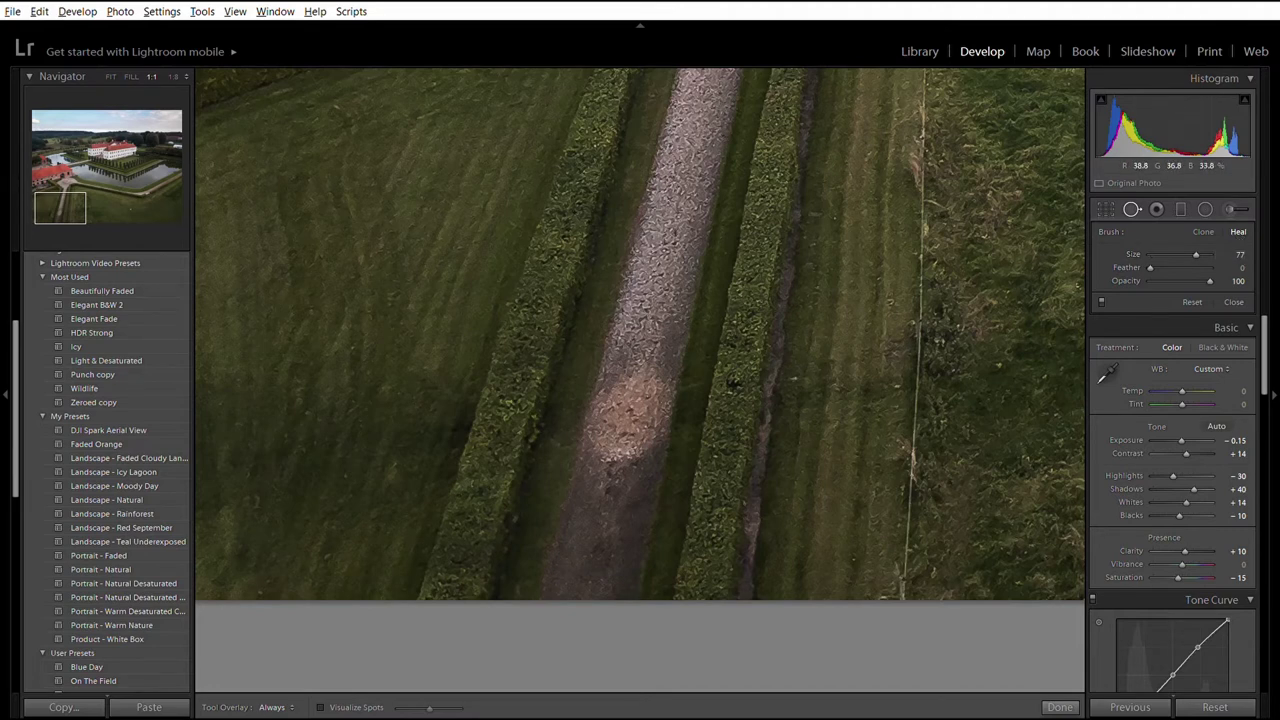
pyautogui.click(645, 345)
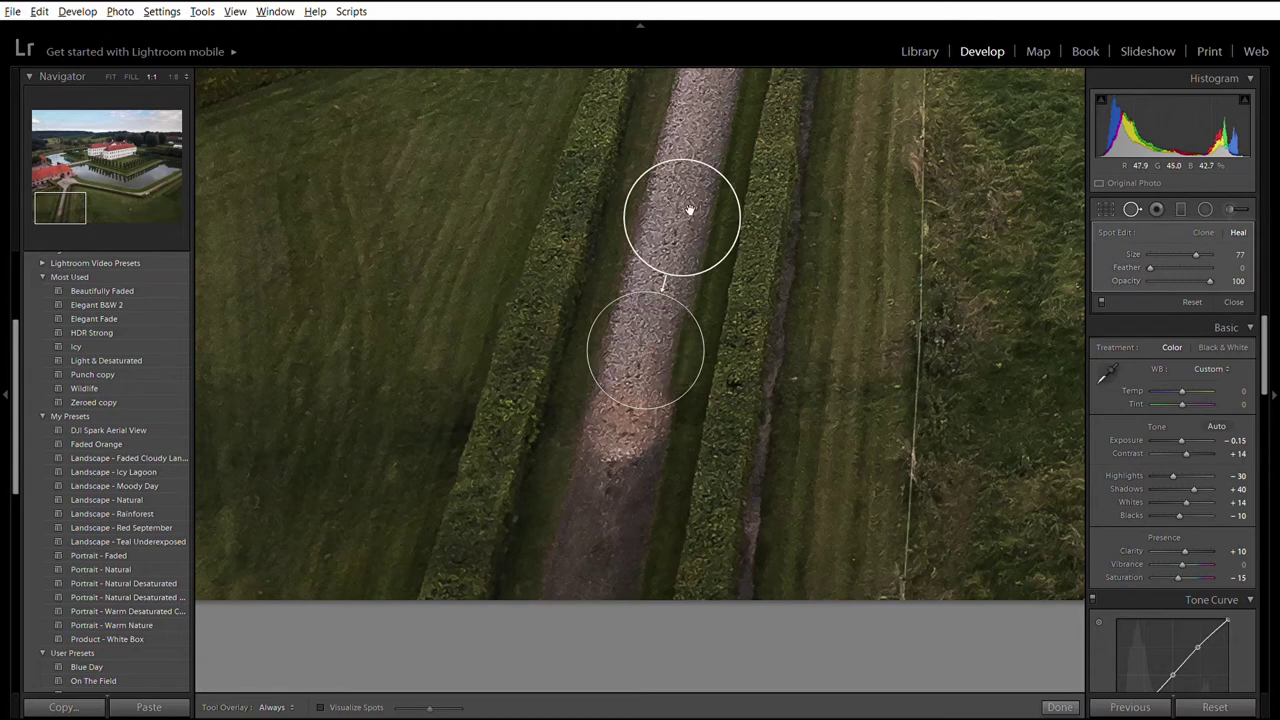
pyautogui.moveTo(689, 209); pyautogui.dragTo(676, 238)
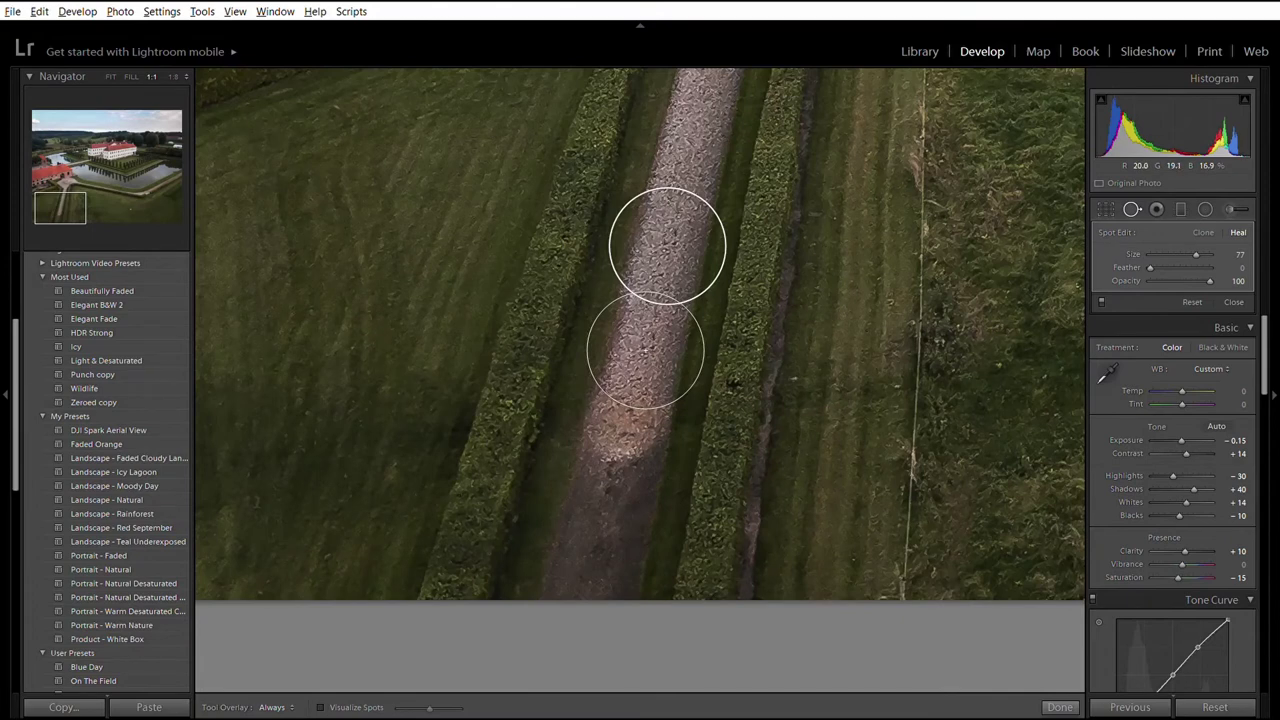
pyautogui.moveTo(595, 585); pyautogui.dragTo(601, 520)
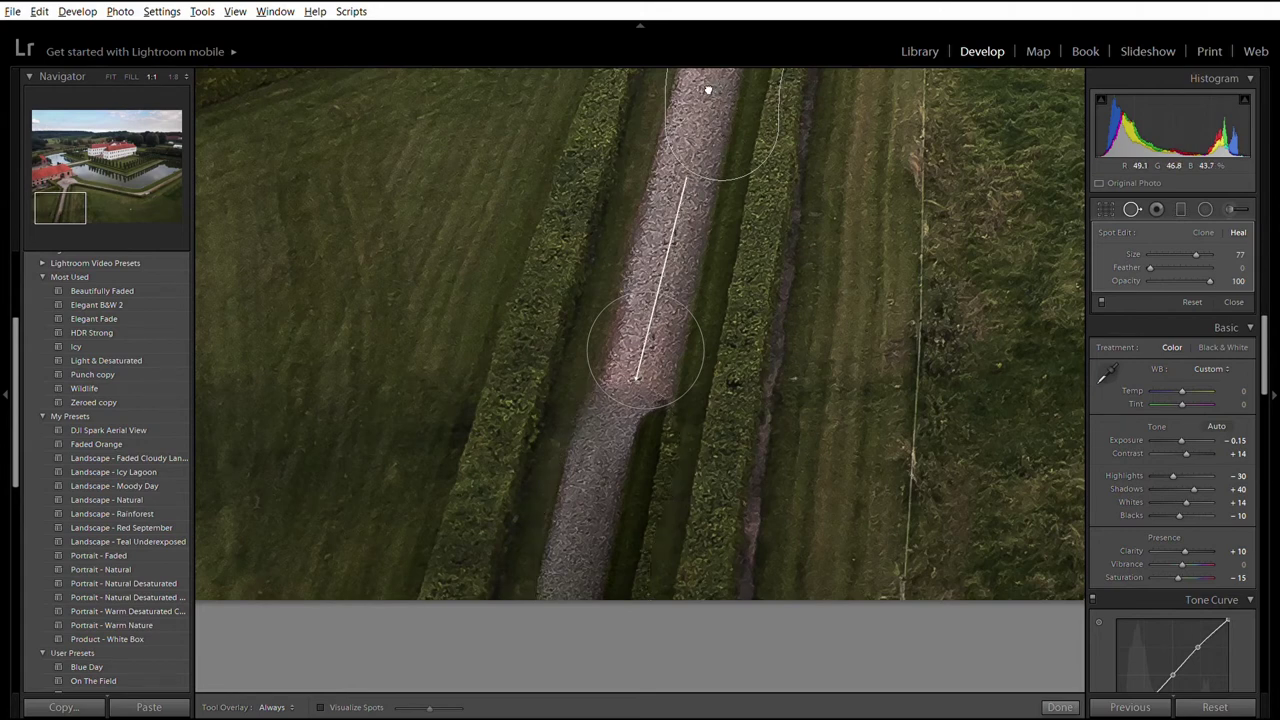
pyautogui.moveTo(707, 90); pyautogui.dragTo(704, 91)
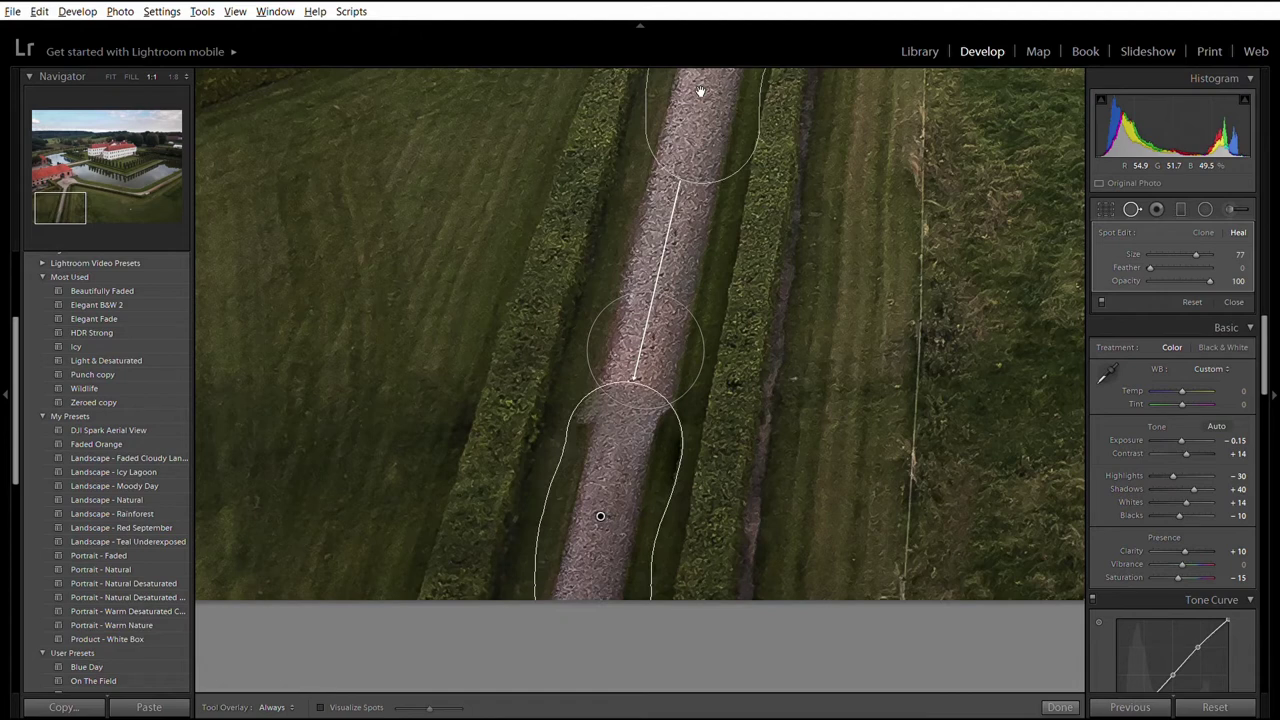
pyautogui.press('Delete')
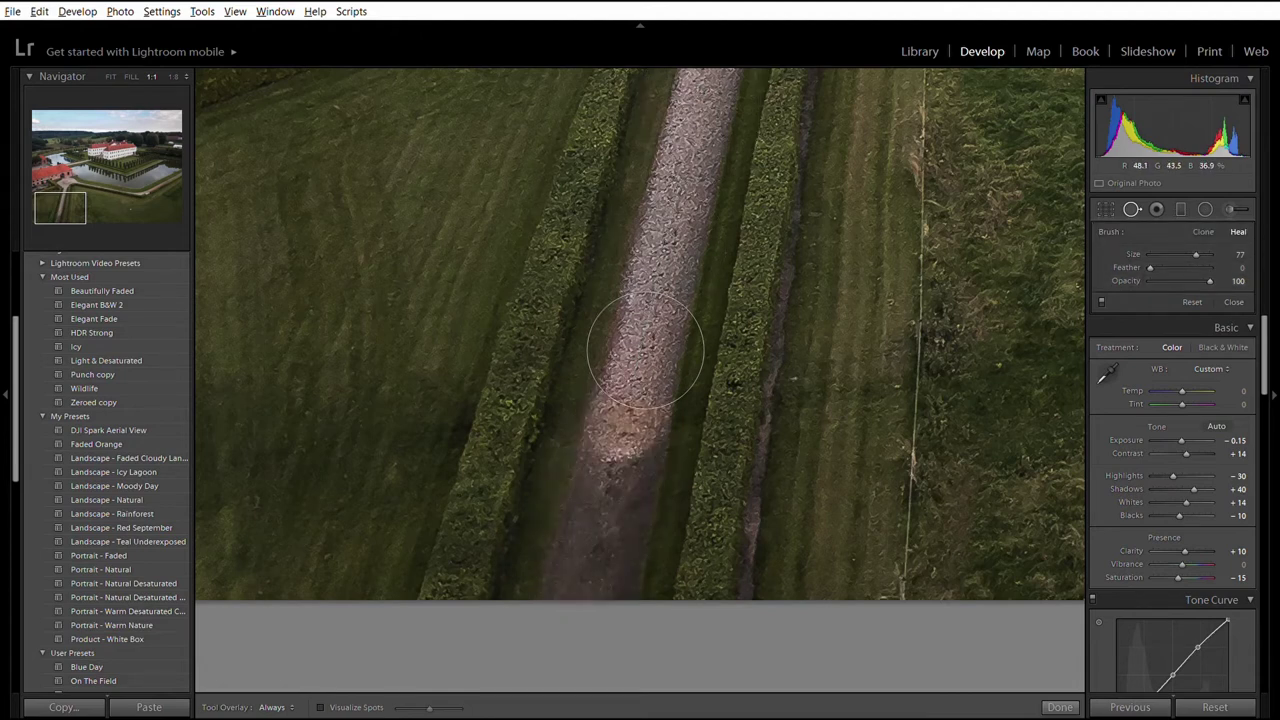
# Step: Heal the lower gravel path down to the photo's edge with three overlapping size 77 spots, sampling the cleaner path above
pyautogui.click(630, 427)
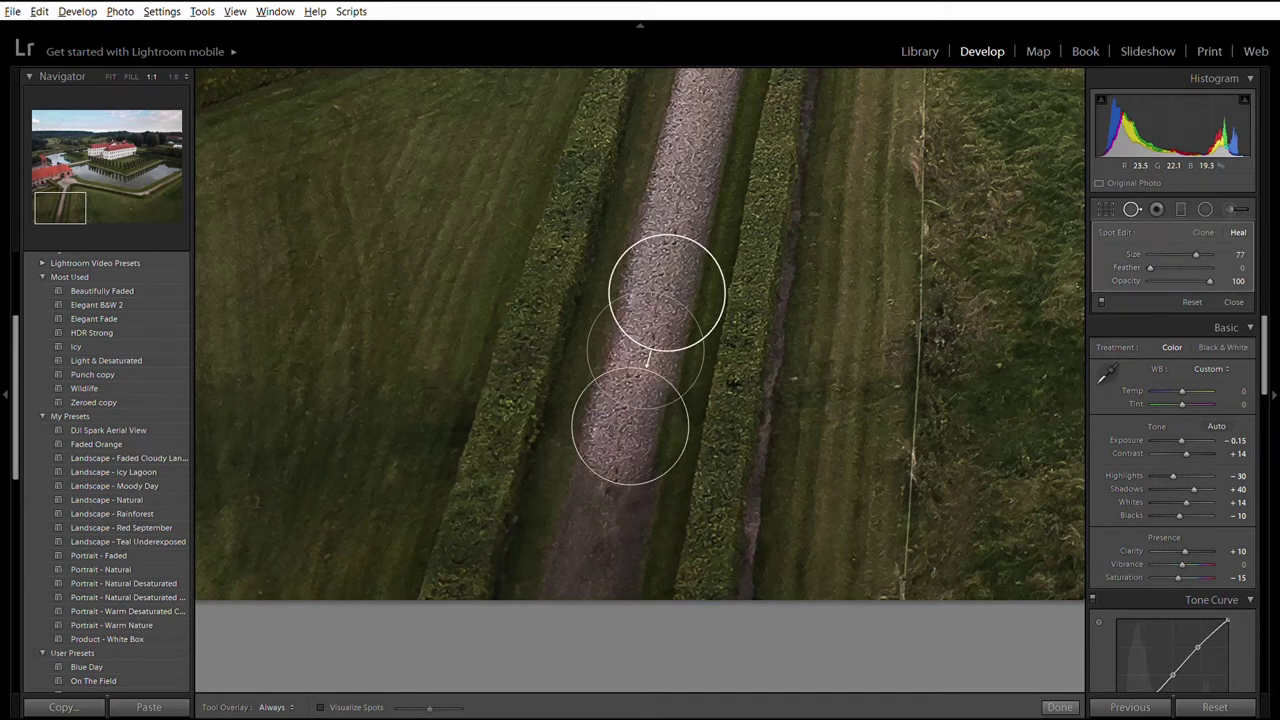
pyautogui.click(609, 486)
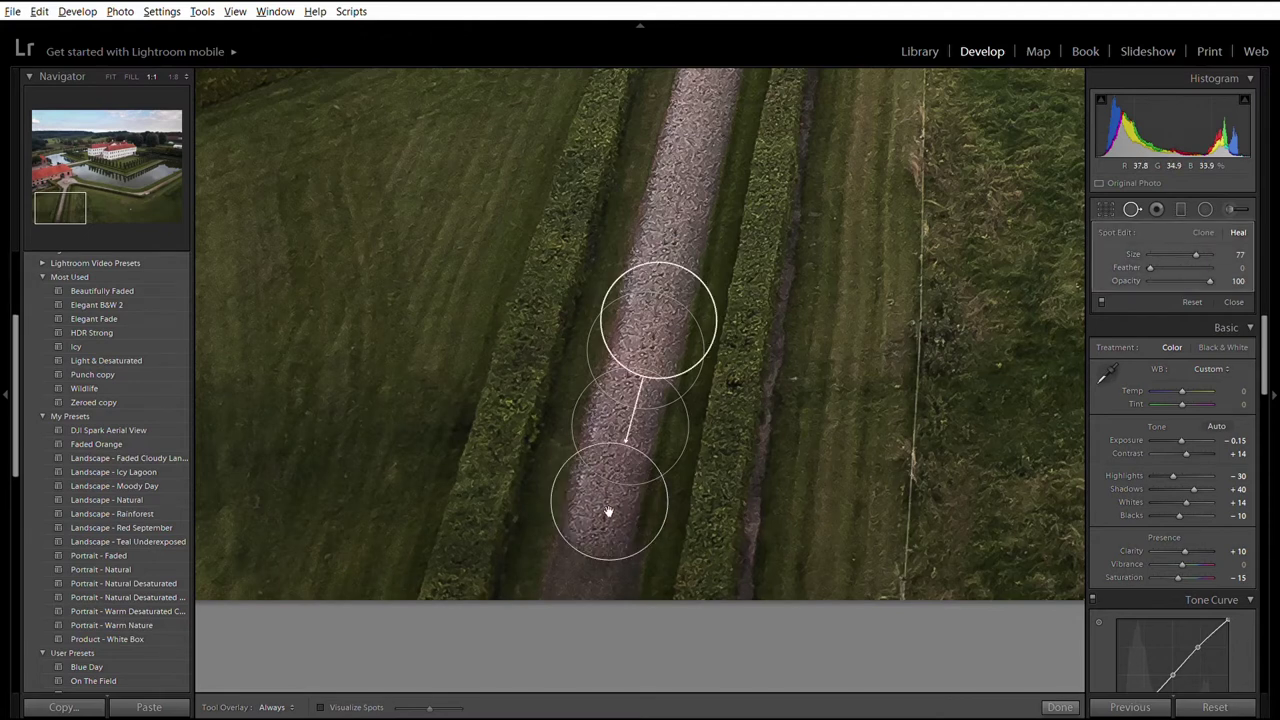
pyautogui.click(589, 566)
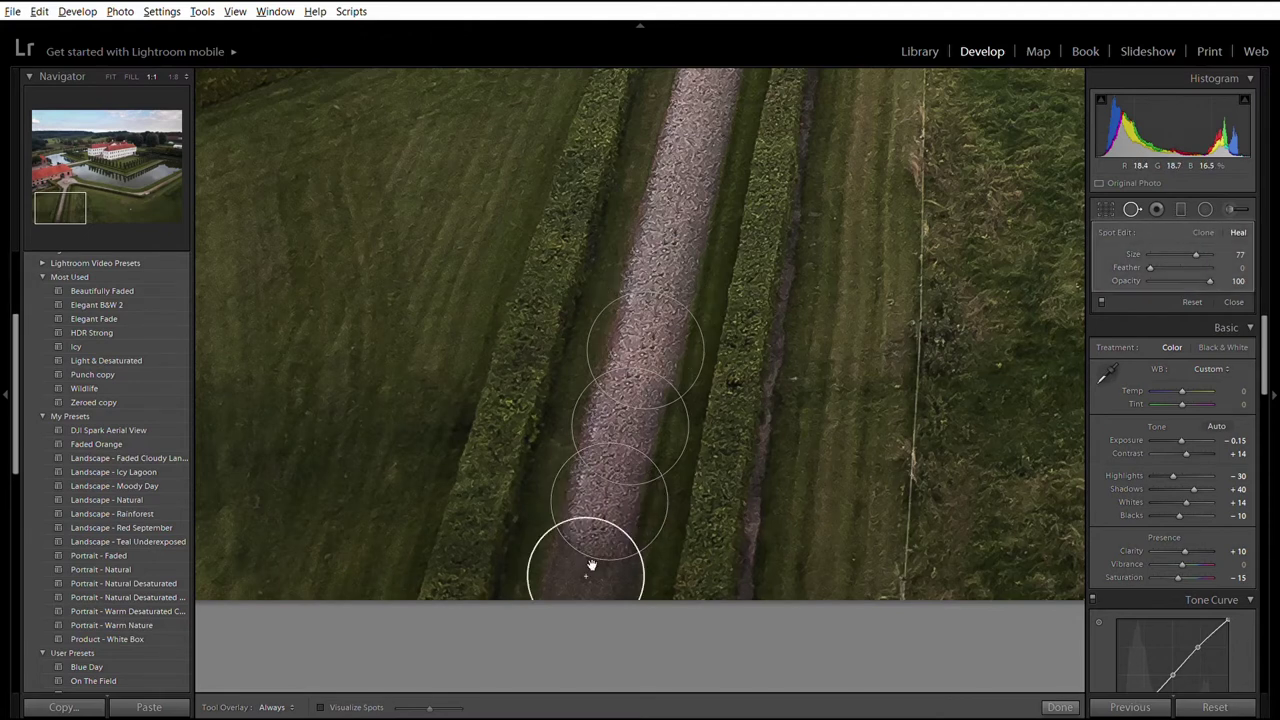
pyautogui.moveTo(486, 480)
pyautogui.mouseDown()
pyautogui.moveTo(574, 380)
pyautogui.moveTo(617, 294)
pyautogui.moveTo(621, 450)
pyautogui.moveTo(619, 435)
pyautogui.mouseUp()
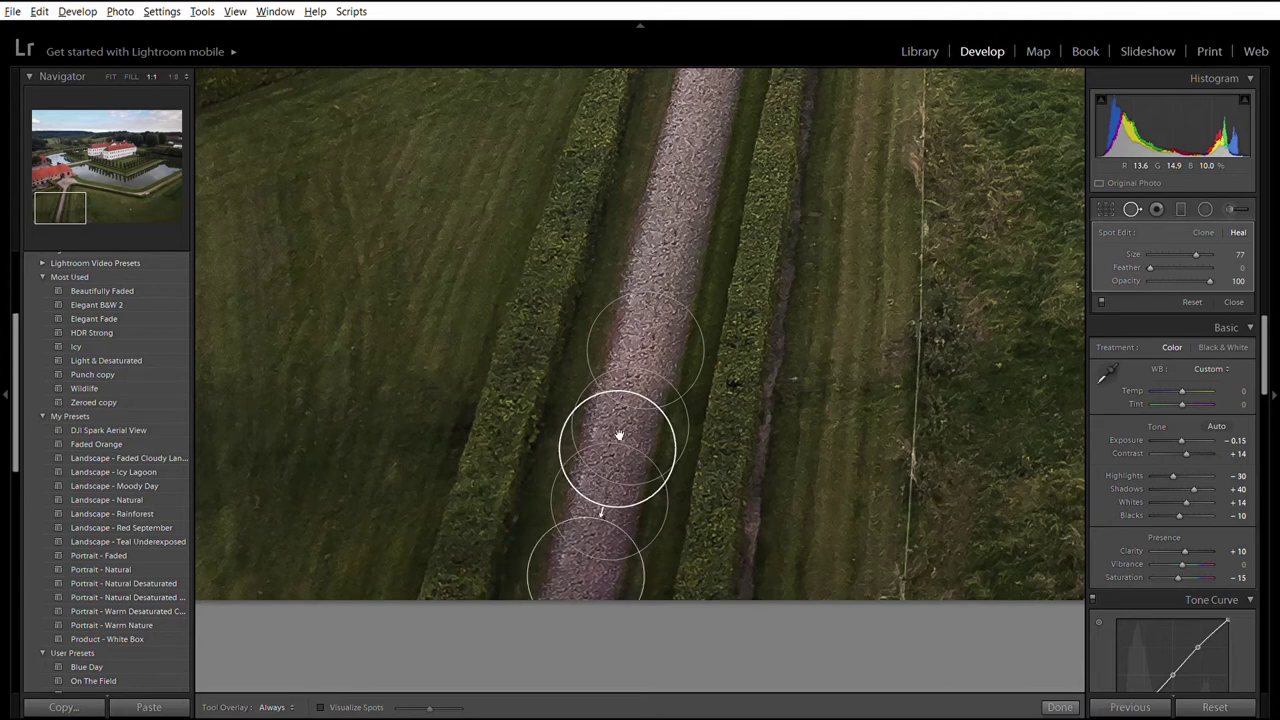
pyautogui.click(1060, 707)
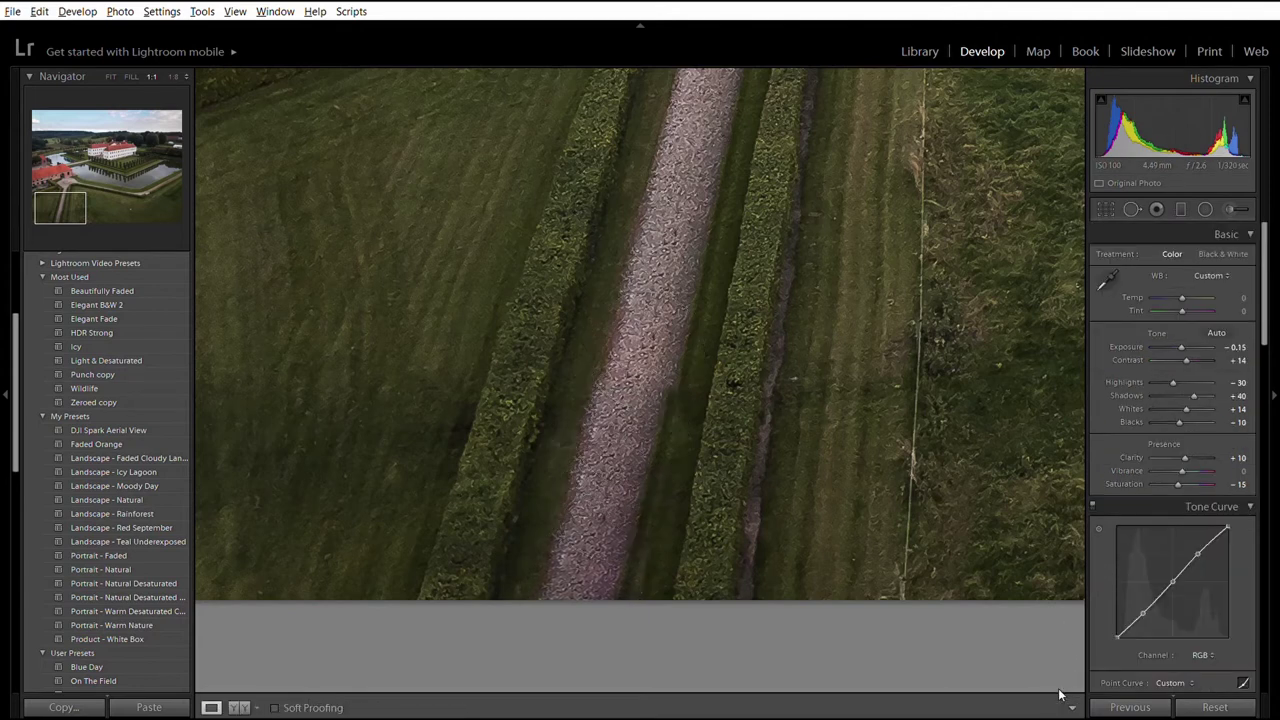
# Step: Reposition the sample areas of the path's heal spots to align the gravel edges, and finish the spot removal
pyautogui.click(1131, 207)
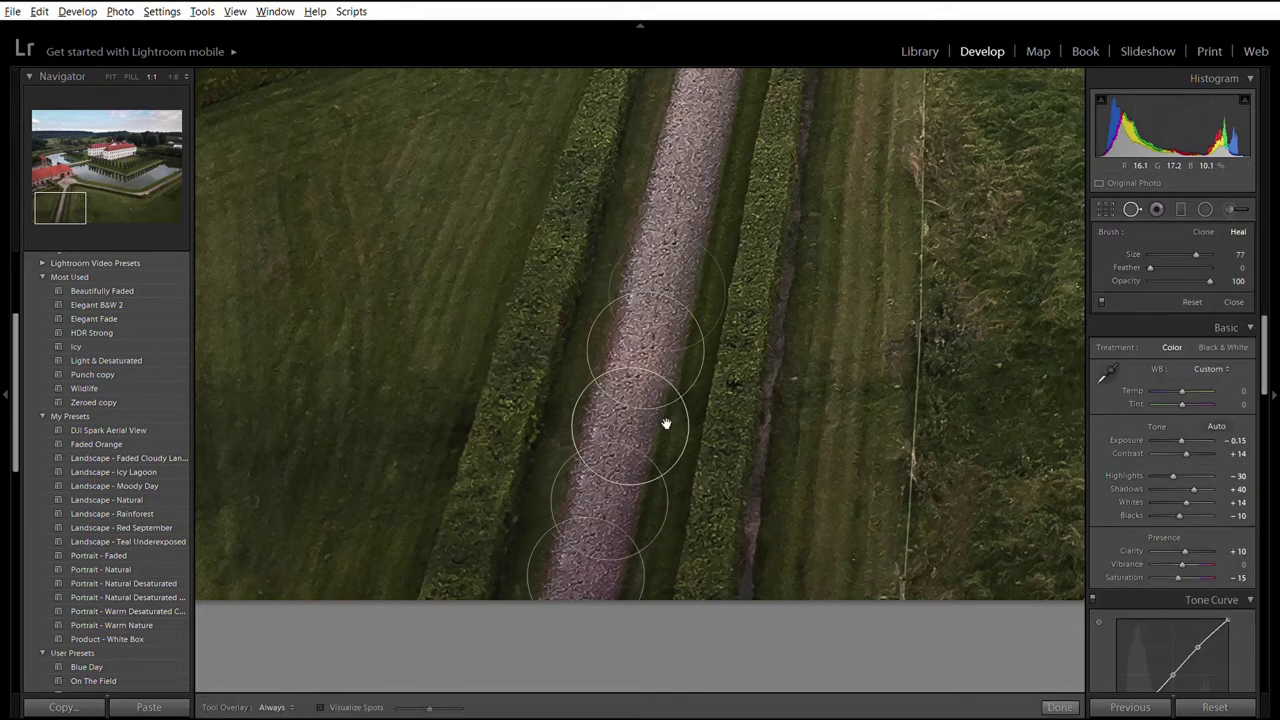
pyautogui.click(688, 260)
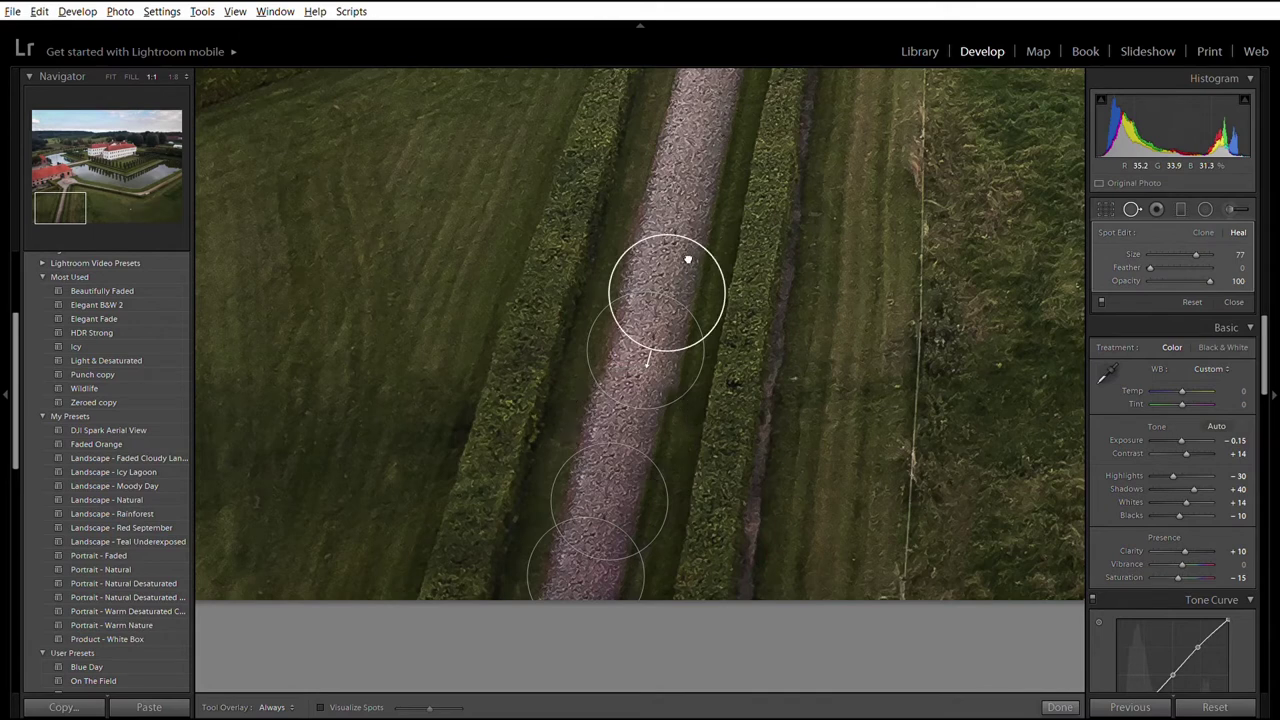
pyautogui.moveTo(688, 260); pyautogui.dragTo(679, 265)
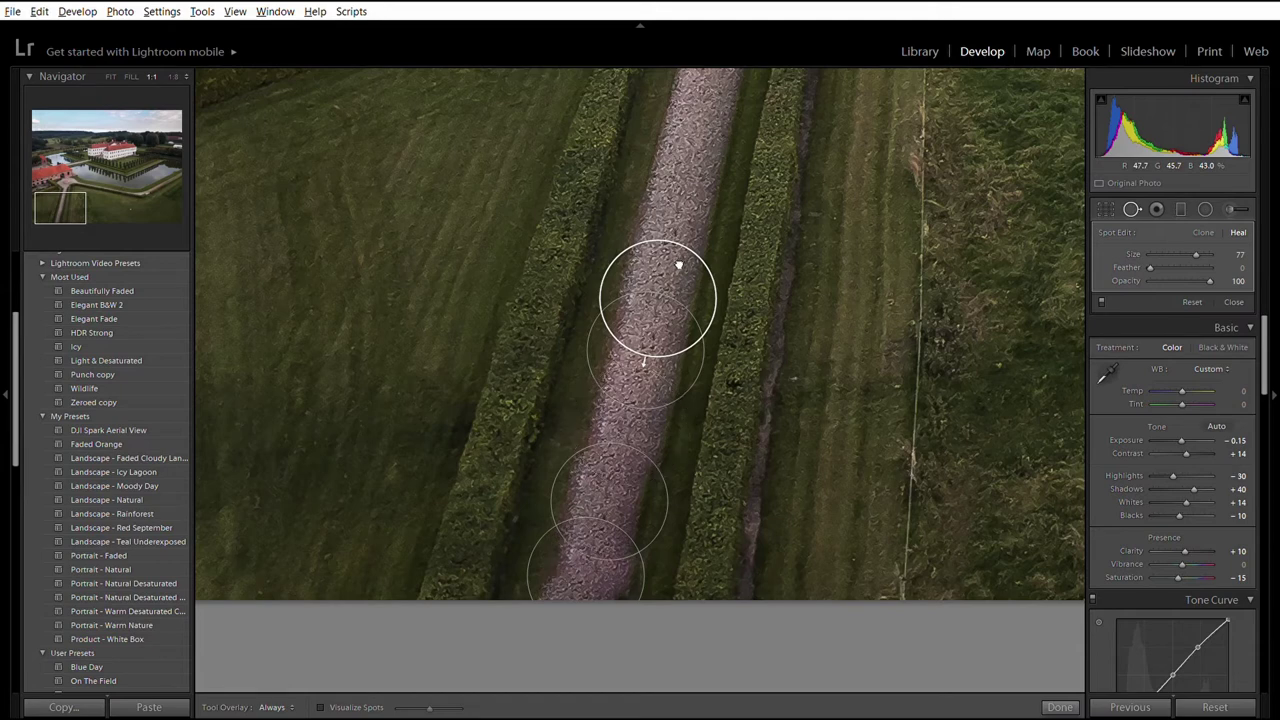
pyautogui.press('/')
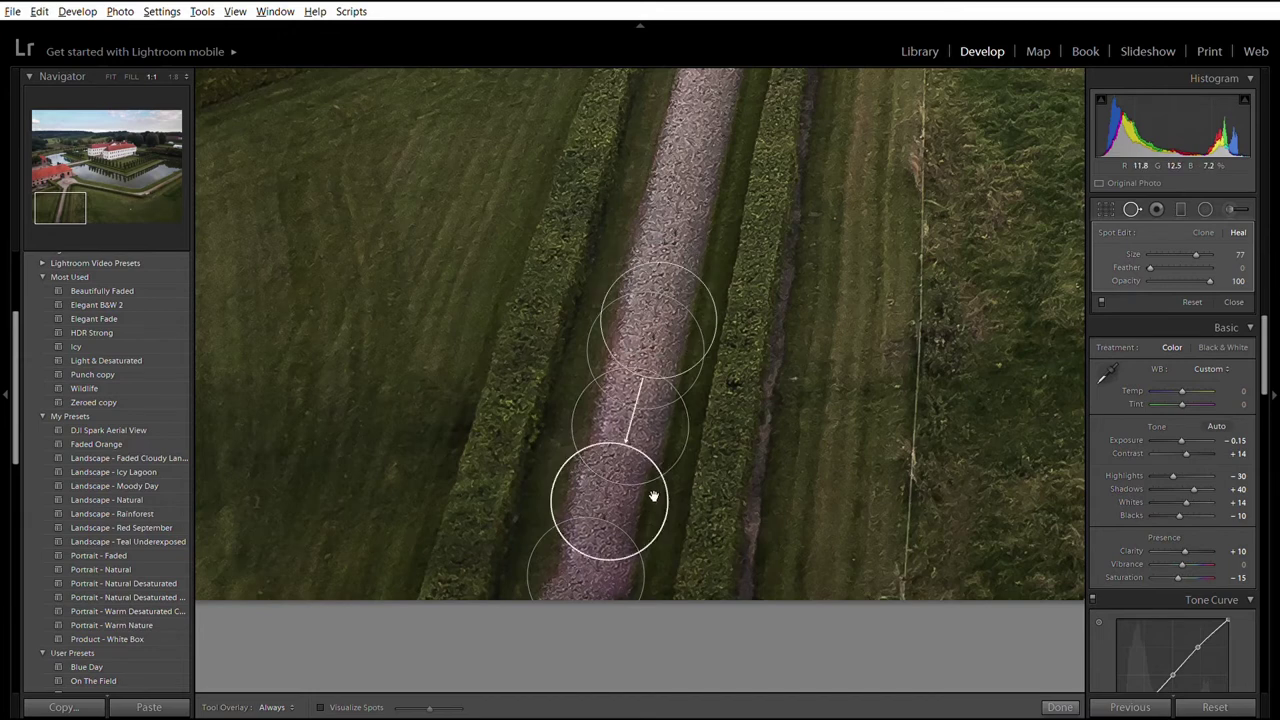
pyautogui.click(657, 287)
pyautogui.moveTo(657, 287); pyautogui.dragTo(651, 302)
pyautogui.click(606, 505)
pyautogui.moveTo(582, 570)
pyautogui.mouseDown()
pyautogui.moveTo(623, 423)
pyautogui.moveTo(614, 430)
pyautogui.mouseUp()
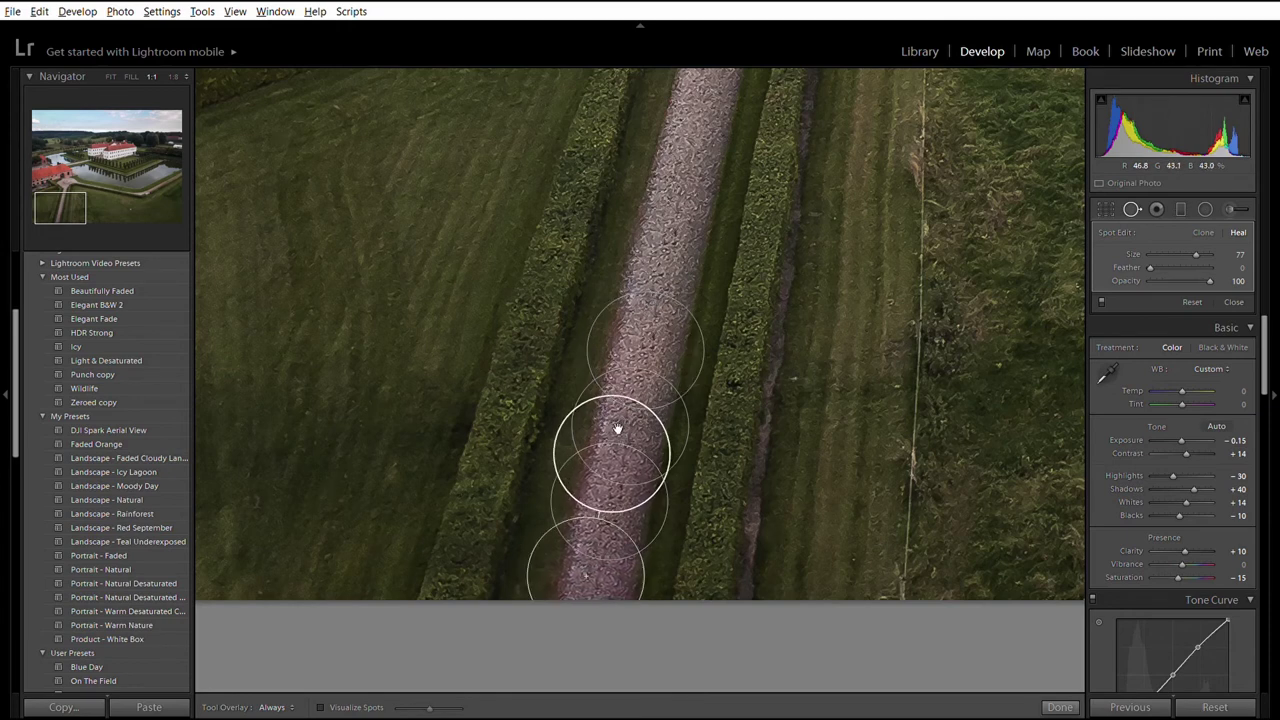
pyautogui.click(1059, 707)
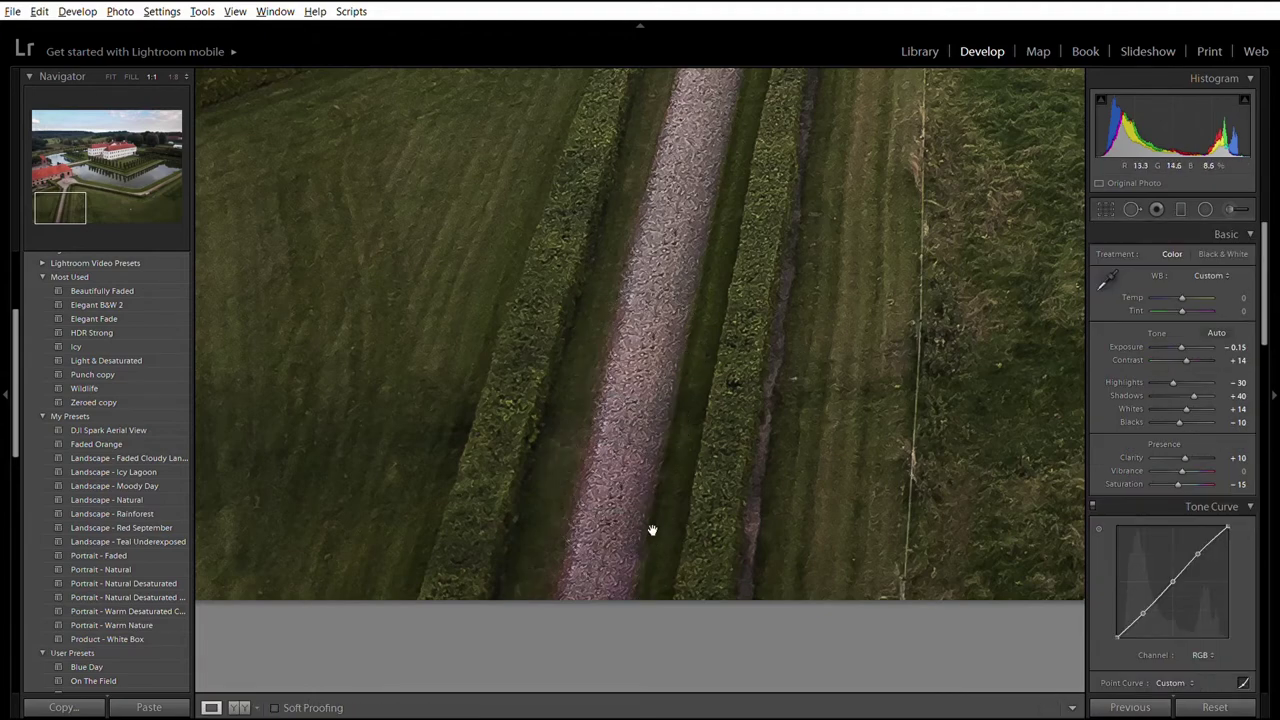
# Step: Heal the specks on the lawn below and to the right of the white rock with a size 30 brush
pyautogui.click(677, 393)
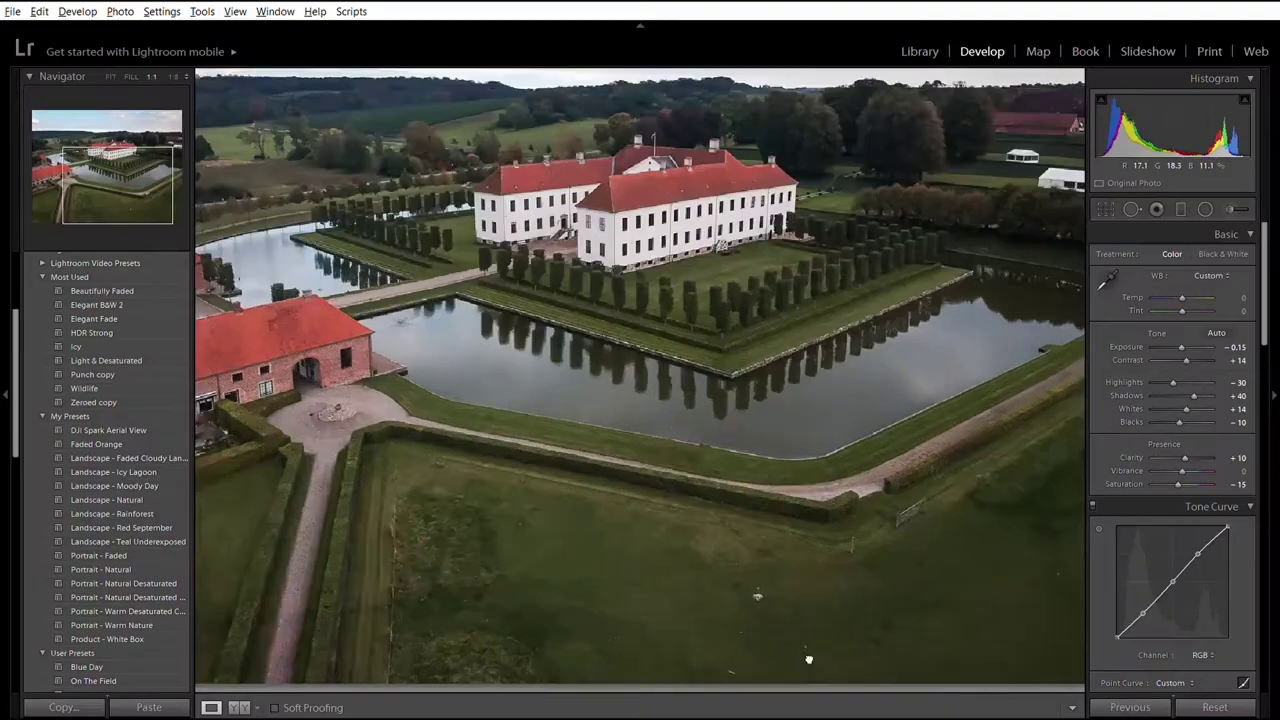
pyautogui.click(809, 659)
pyautogui.moveTo(823, 586); pyautogui.dragTo(753, 507)
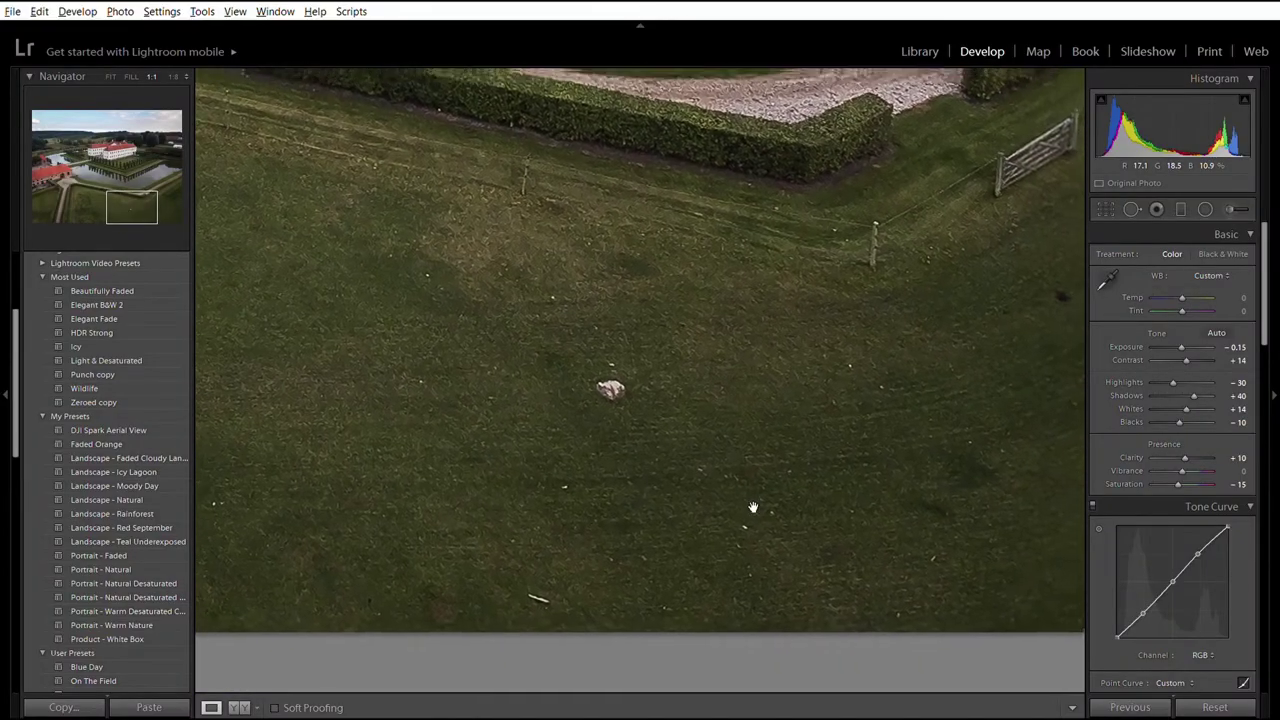
pyautogui.press('q')
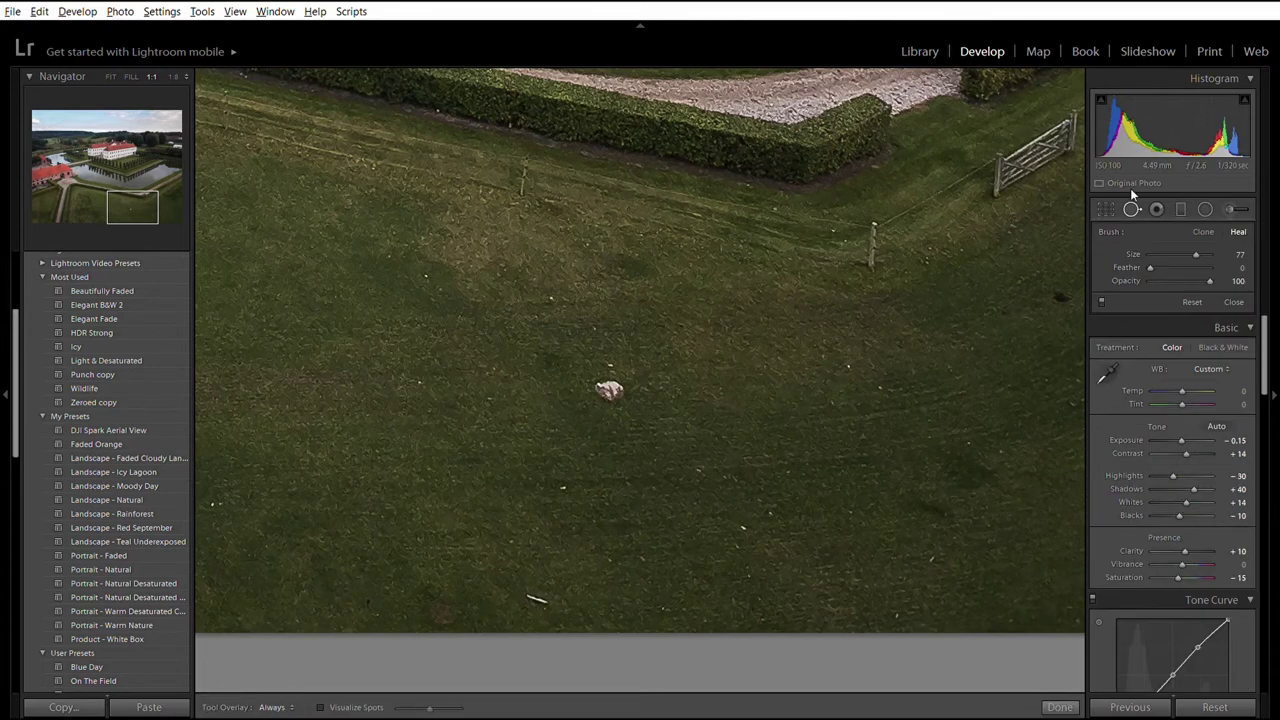
pyautogui.click(1238, 254)
pyautogui.write('30')
pyautogui.press('Return')
pyautogui.click(563, 485)
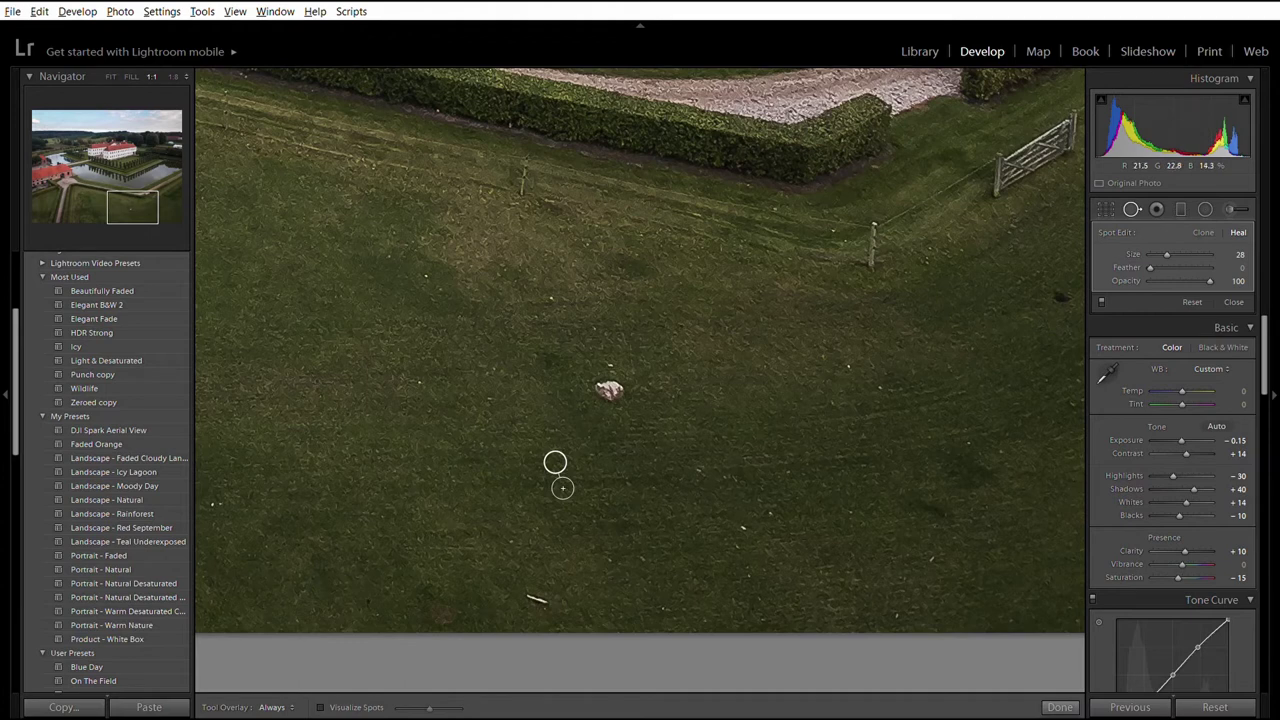
pyautogui.click(744, 528)
pyautogui.click(849, 365)
pyautogui.click(882, 386)
pyautogui.click(969, 443)
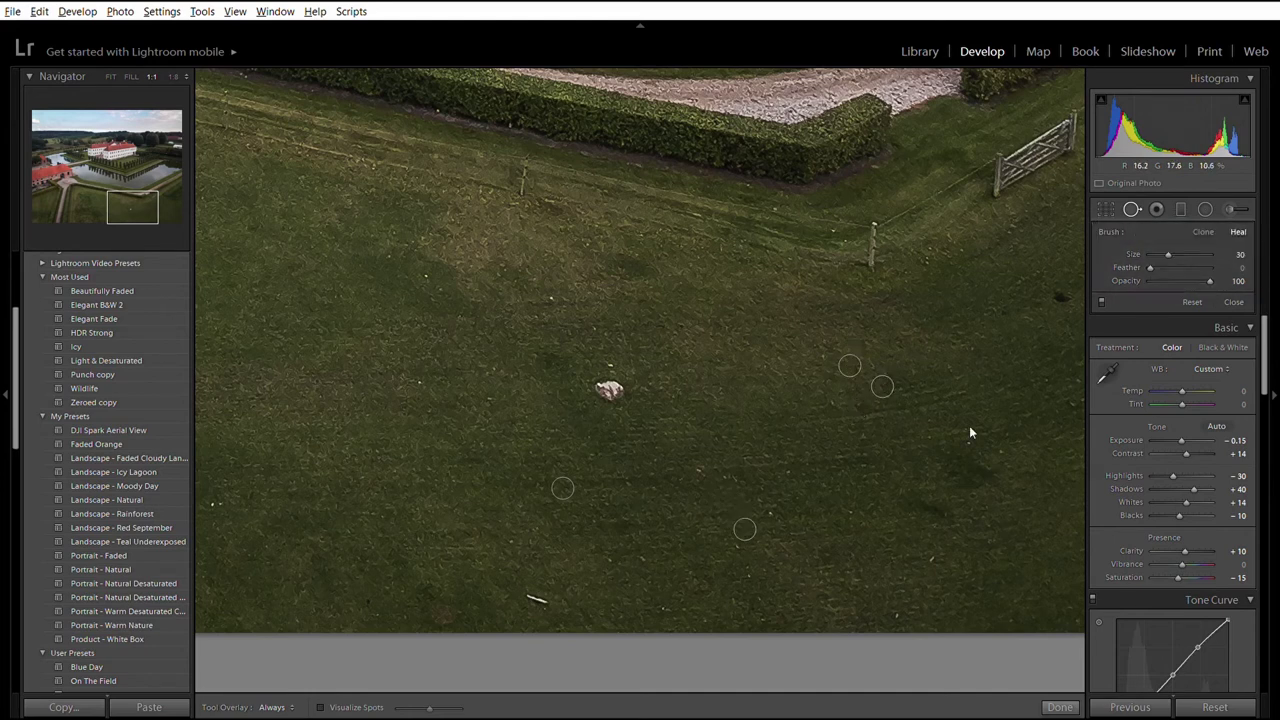
# Step: Set the newest lawn heal spot to size 35, and heal away the white rock and the white stick
pyautogui.click(1238, 254)
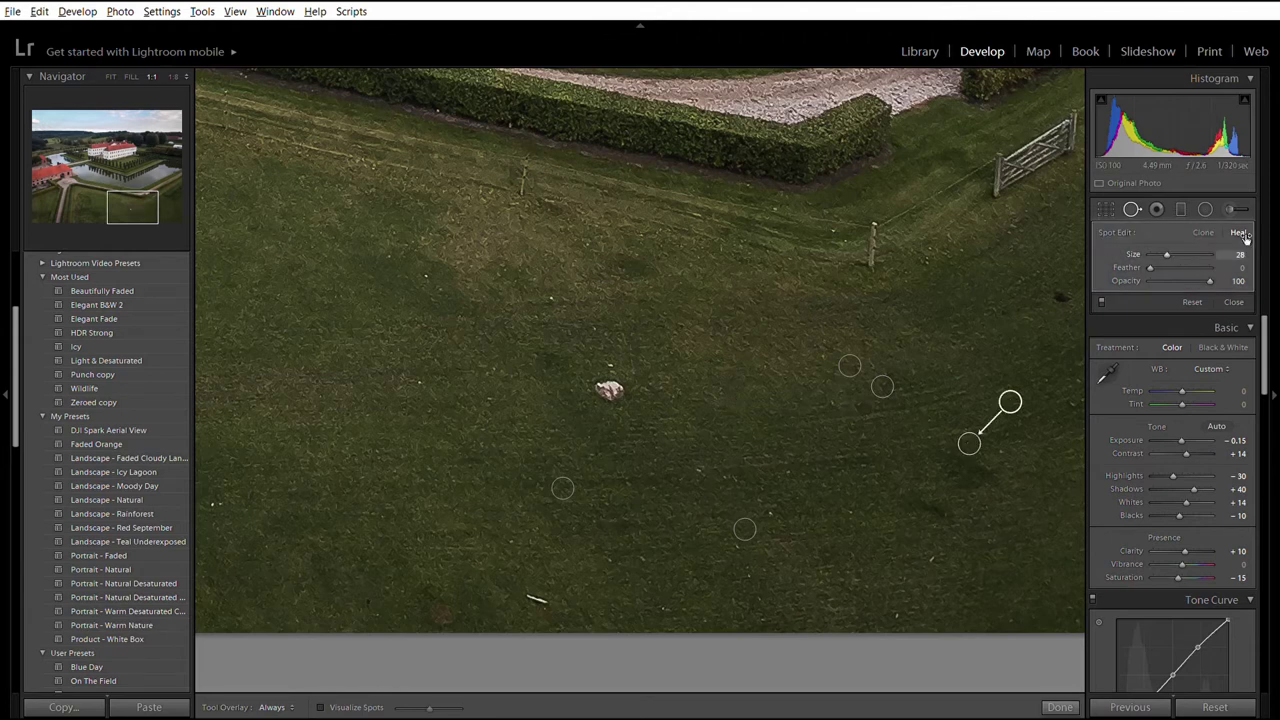
pyautogui.write('35')
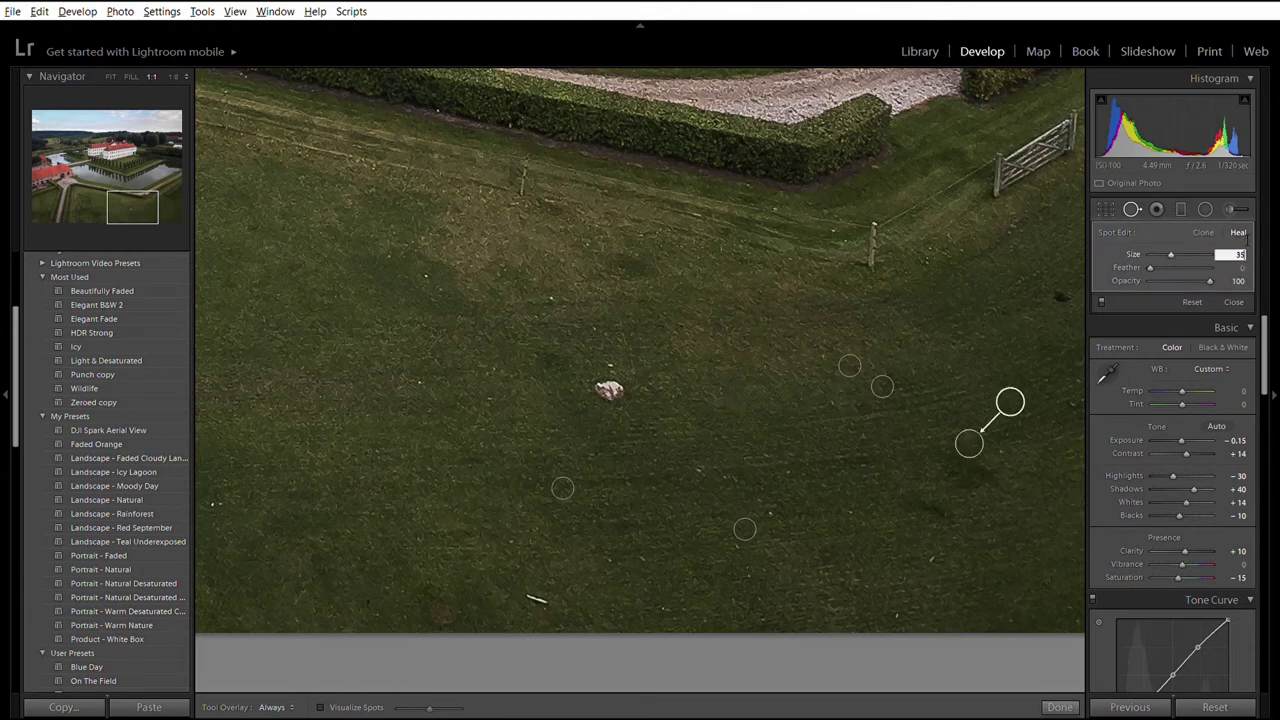
pyautogui.press('Return')
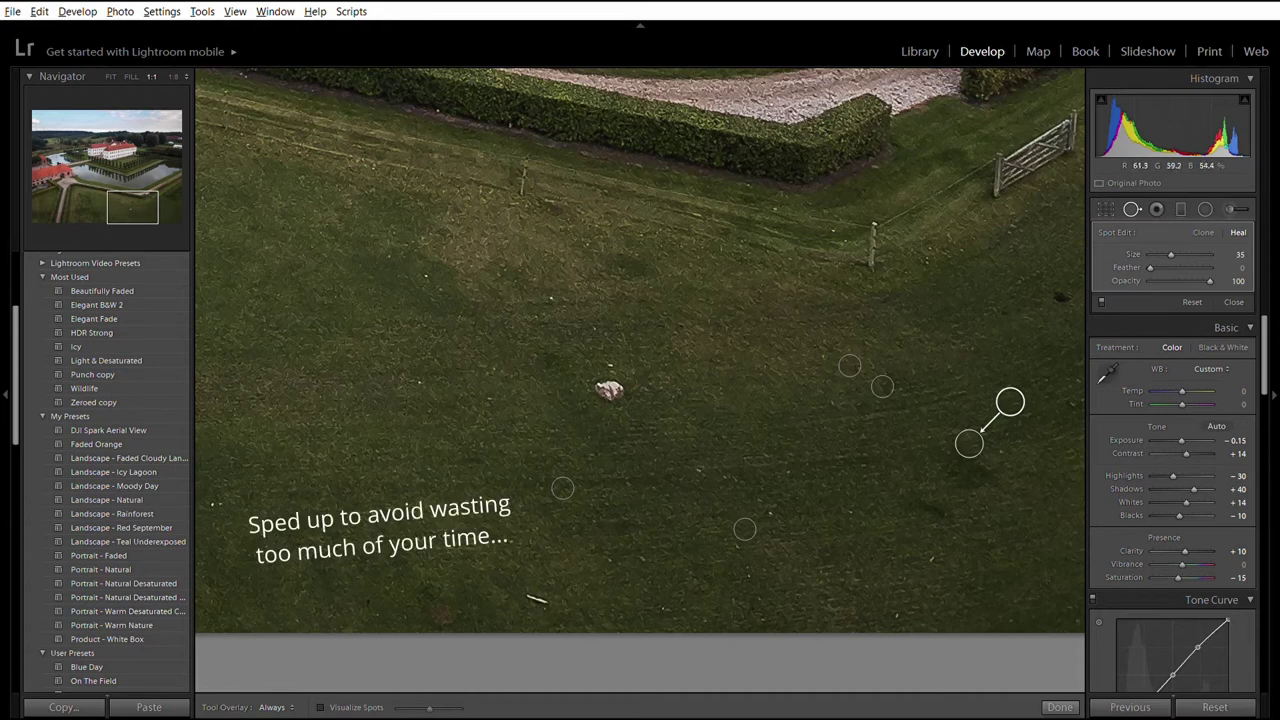
pyautogui.click(610, 389)
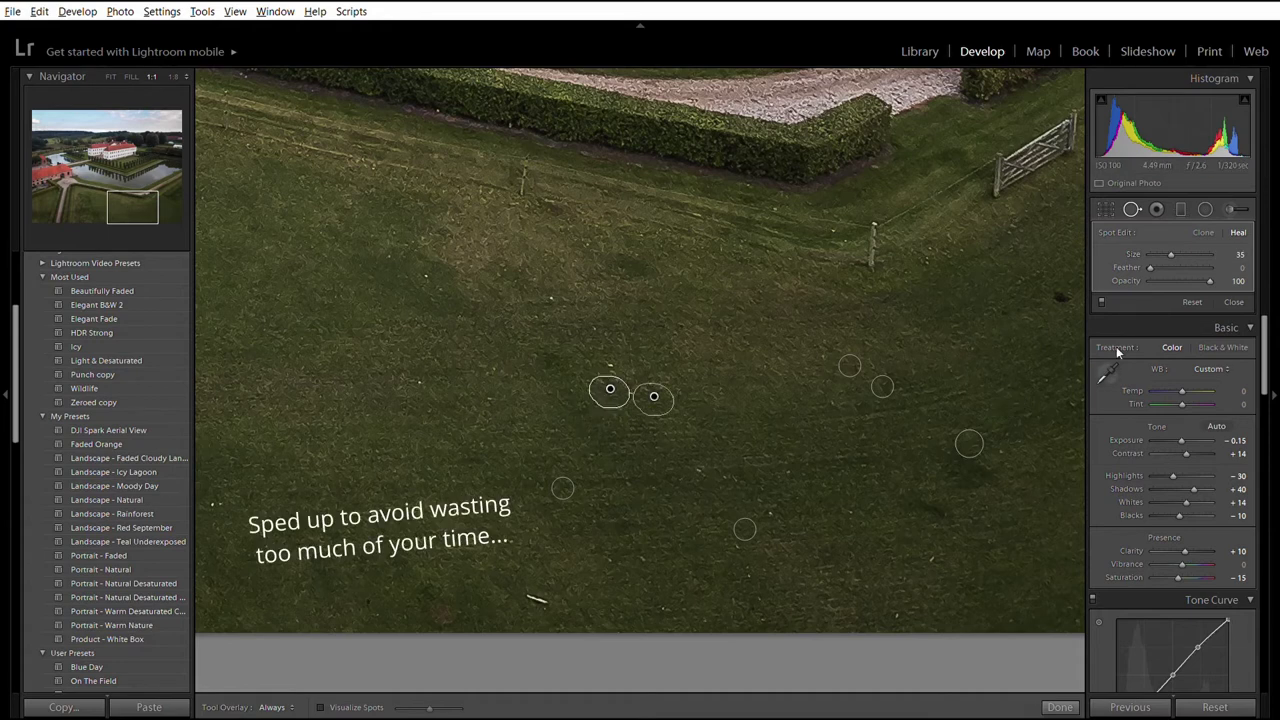
pyautogui.press('Delete')
pyautogui.moveTo(528, 595); pyautogui.dragTo(545, 601)
# Step: Heal the remaining small white specks across the lawn with spots of about size 19, and finish the spot removal
pyautogui.click(931, 560)
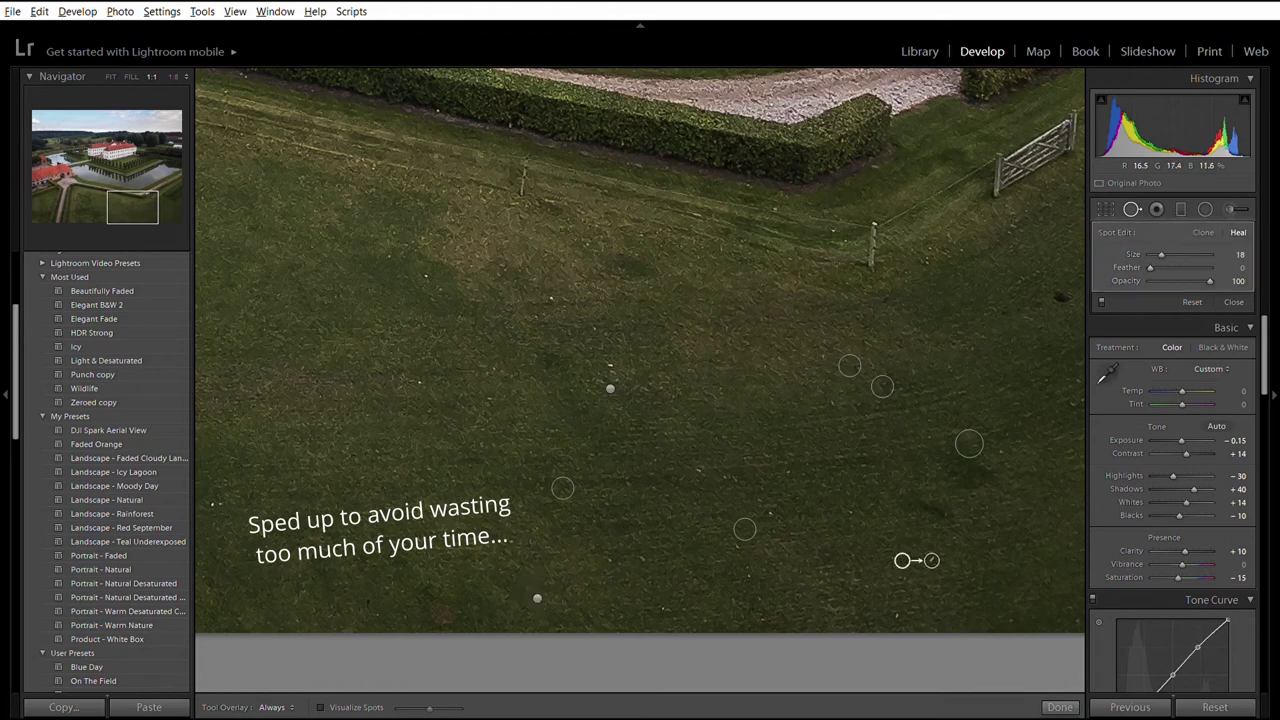
pyautogui.click(896, 614)
pyautogui.click(593, 355)
pyautogui.hotkey('ctrl', 'z')
pyautogui.hotkey('ctrl', 'y')
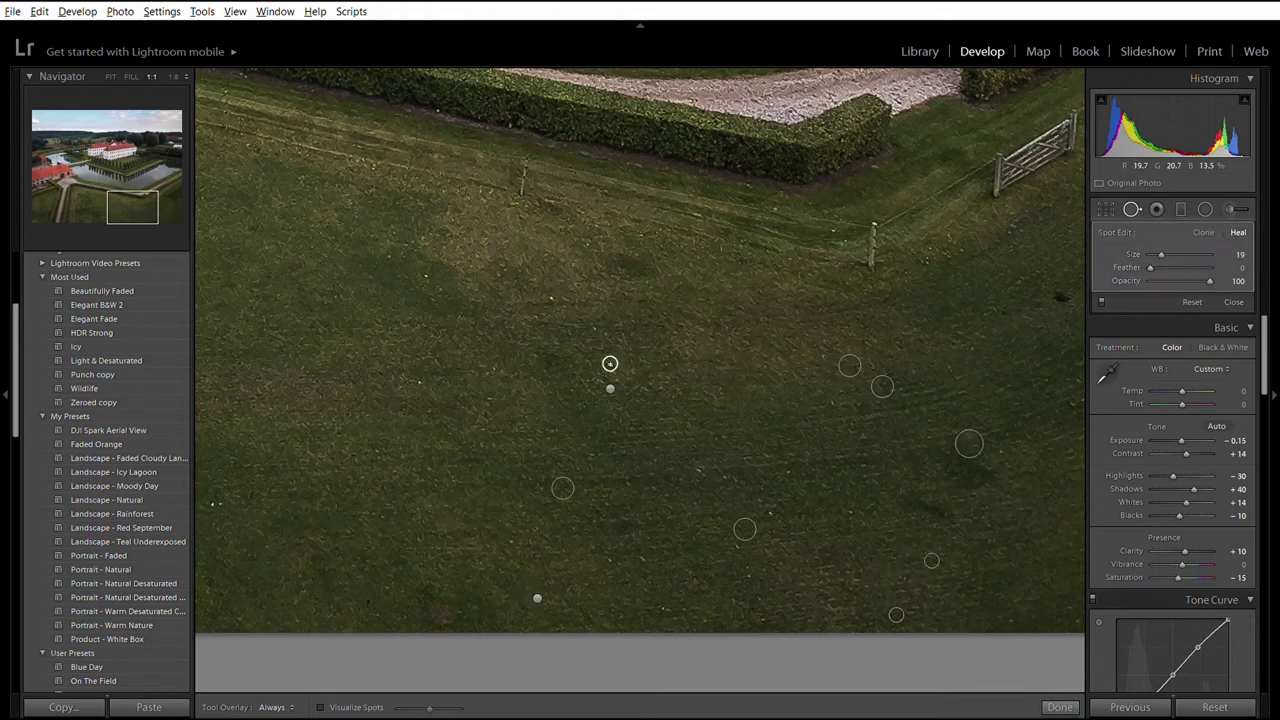
pyautogui.click(550, 298)
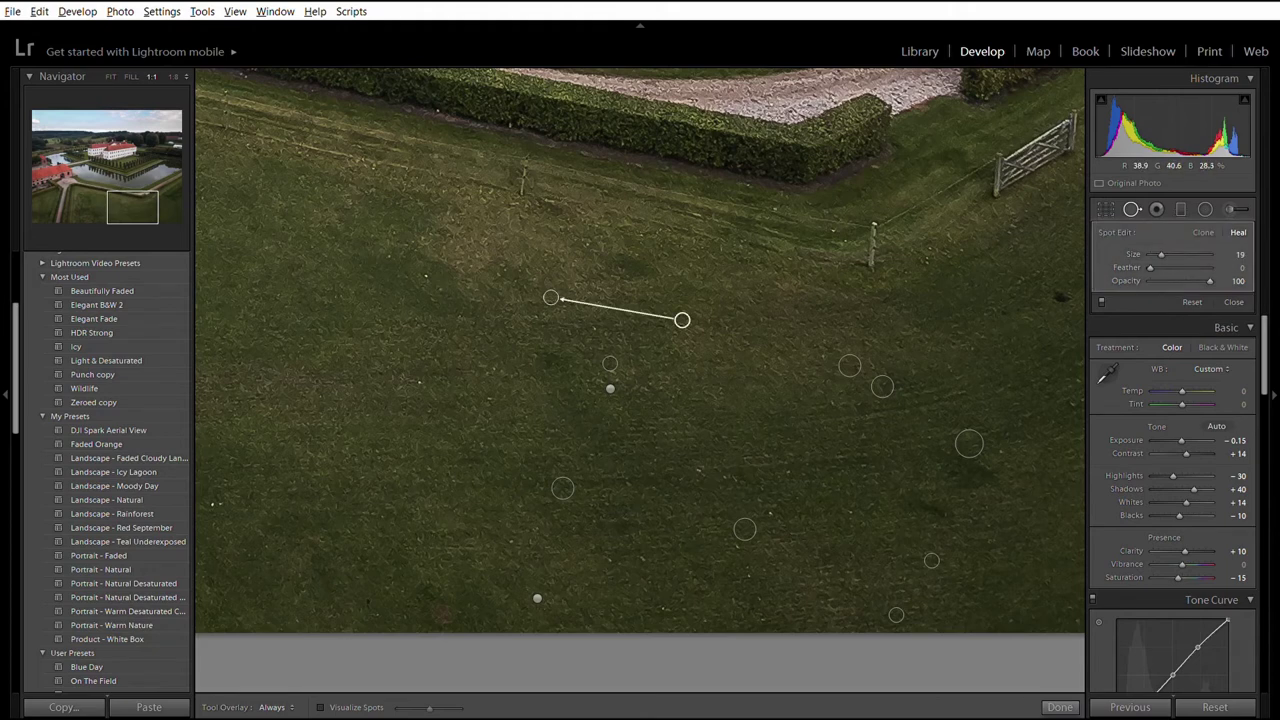
pyautogui.click(424, 275)
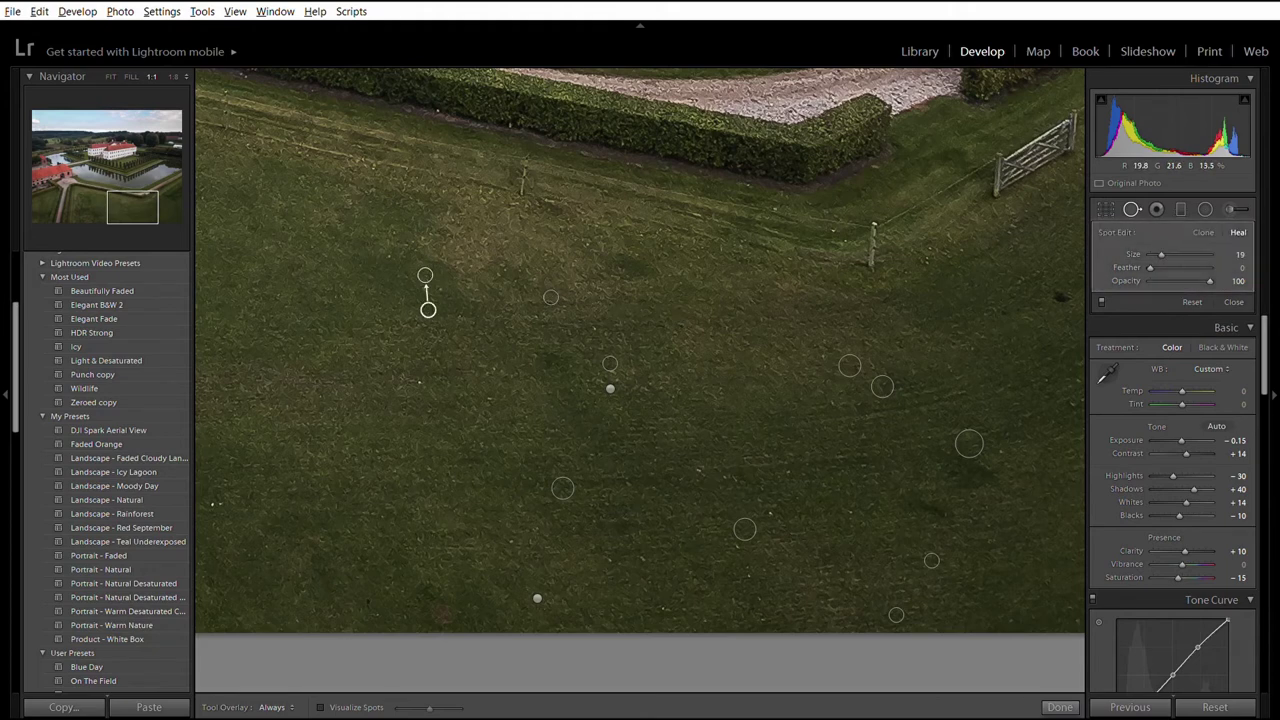
pyautogui.press('Escape')
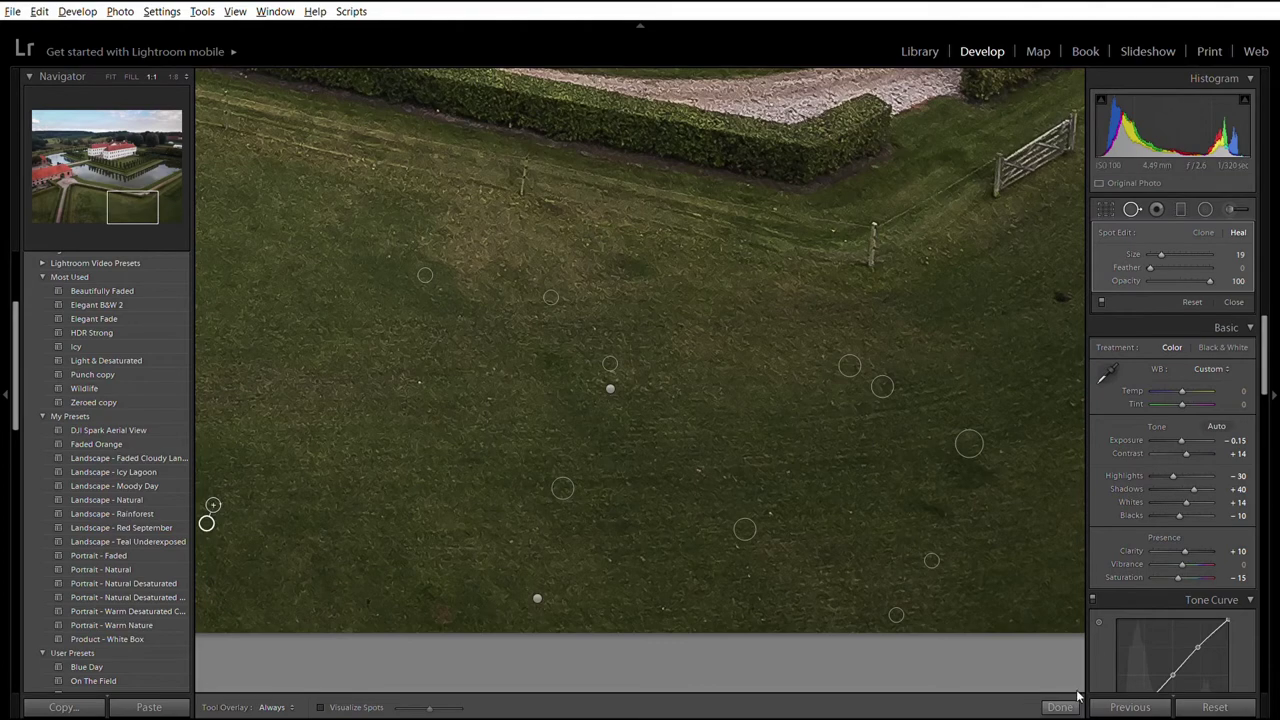
pyautogui.click(1059, 707)
# Step: Heal the white specks on the grass below the wooden gate with size 19 spots, and finish the spot removal
pyautogui.click(772, 366)
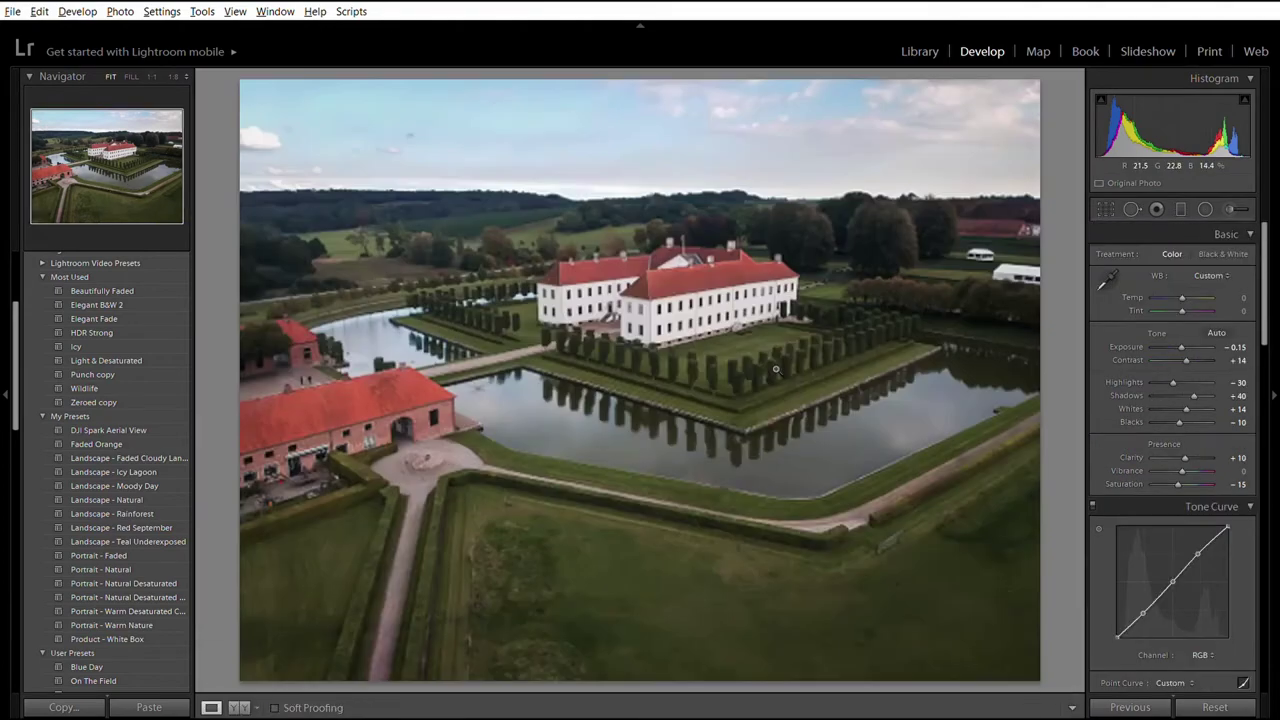
pyautogui.click(945, 638)
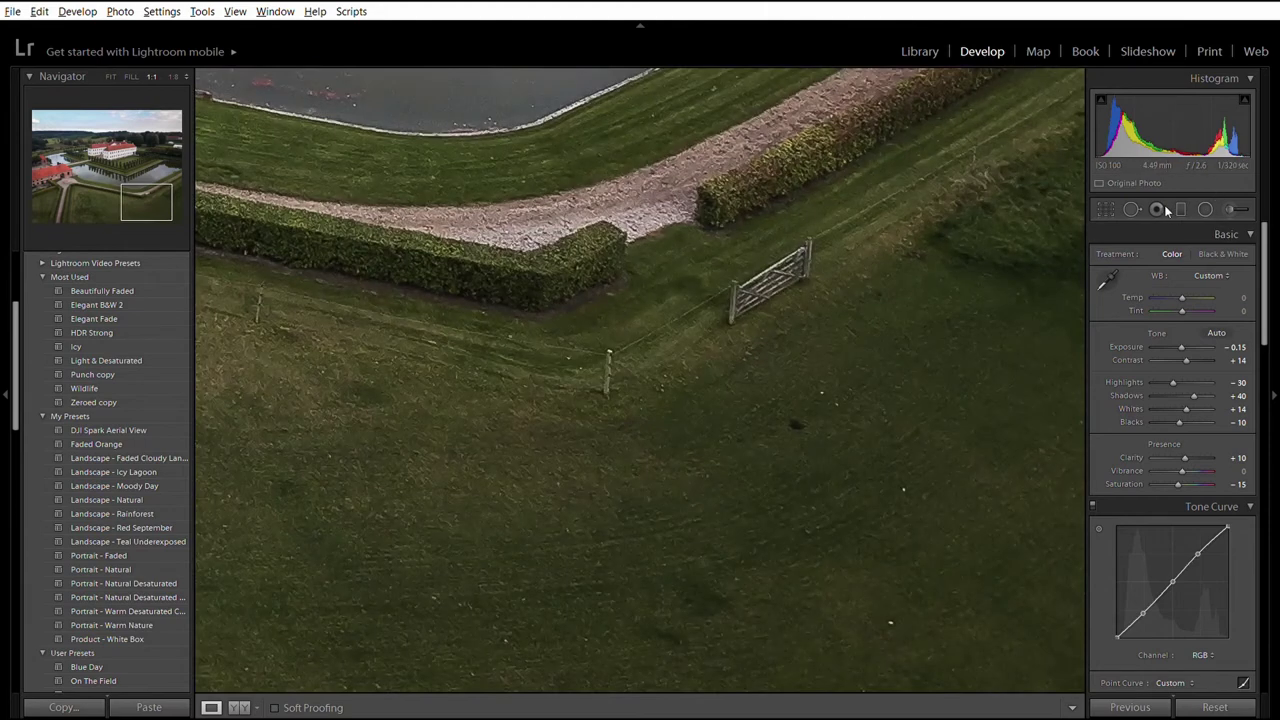
pyautogui.click(1131, 205)
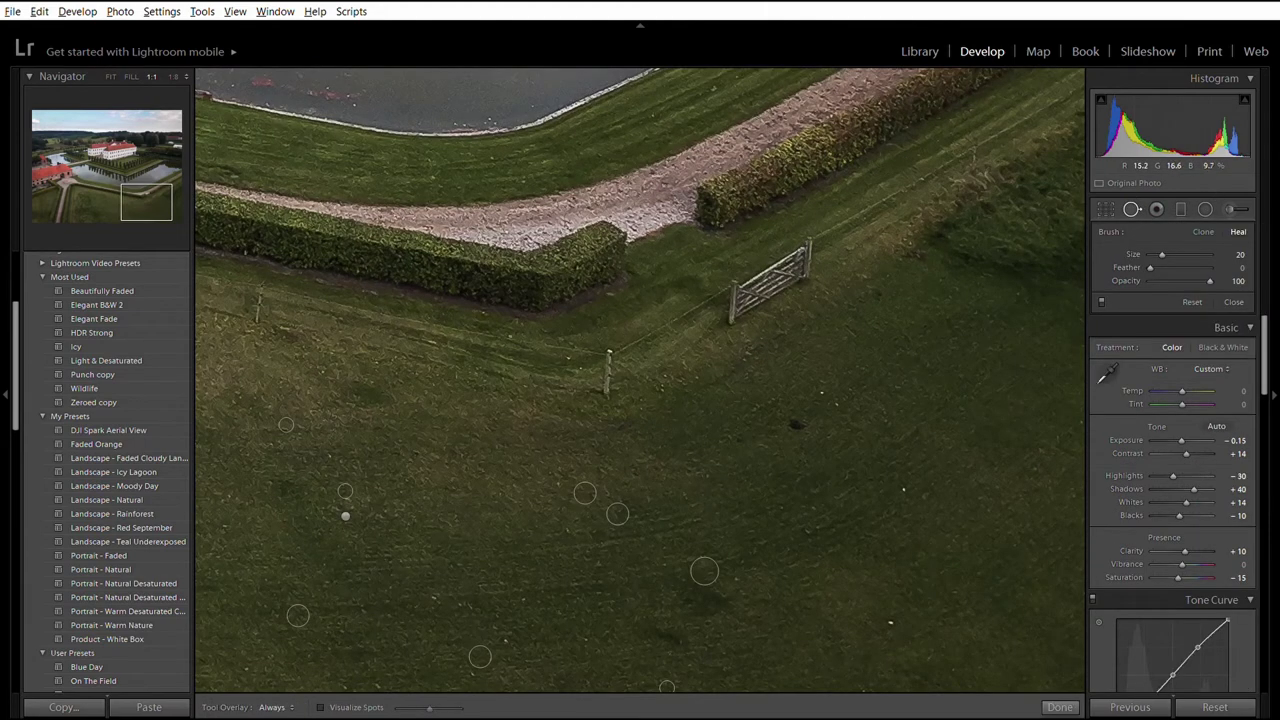
pyautogui.click(890, 622)
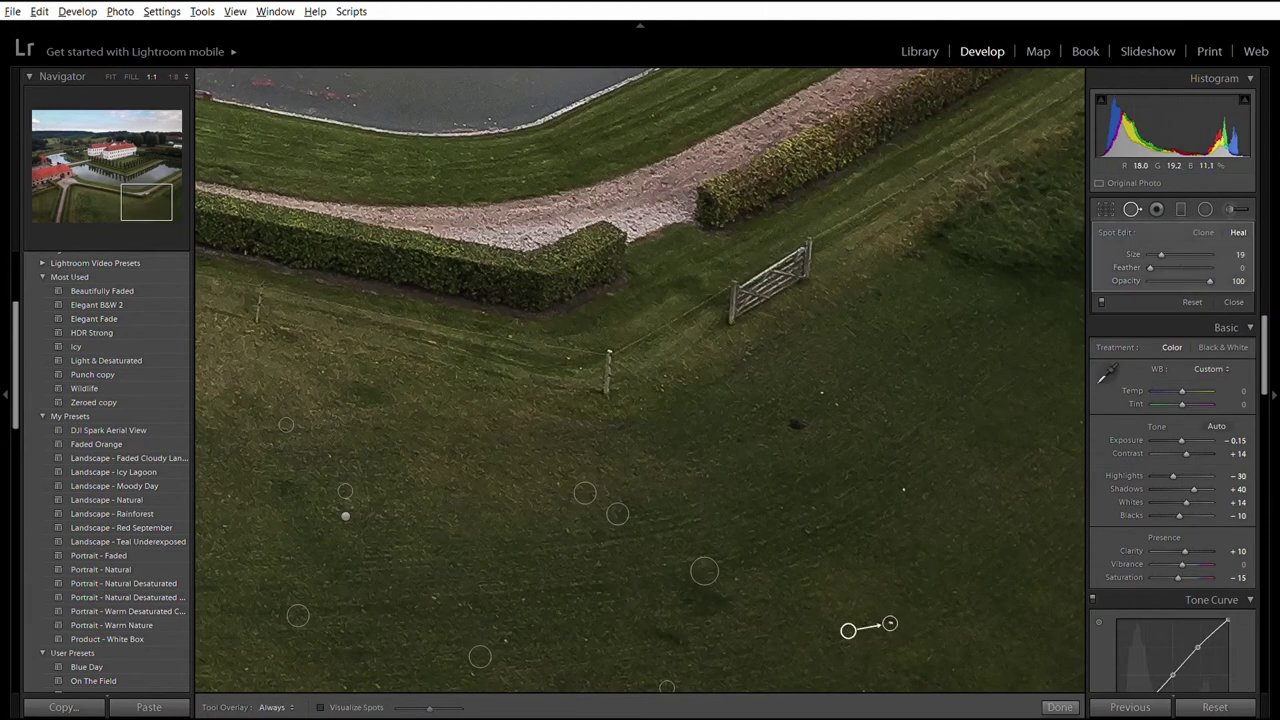
pyautogui.click(903, 490)
pyautogui.click(820, 390)
pyautogui.click(835, 401)
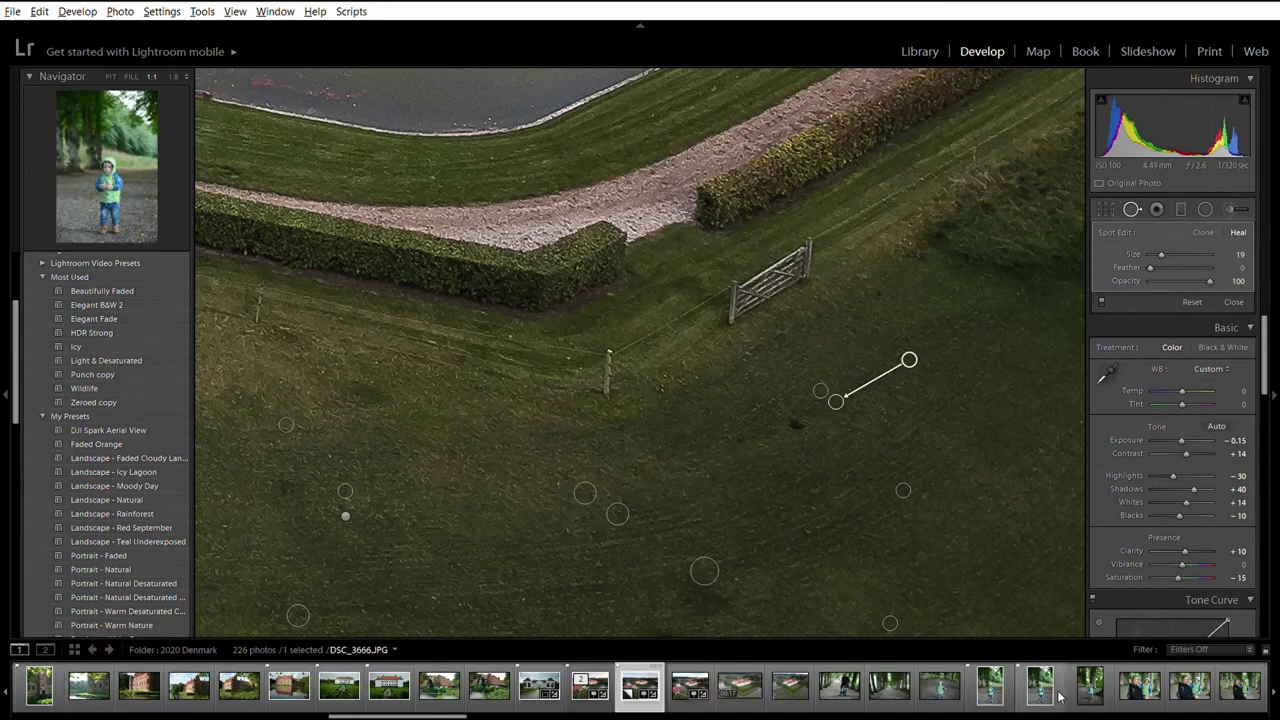
pyautogui.click(1059, 707)
# Step: Heal the small dark cloud in the sky above the hills with a size 40 spot, and finish the spot removal
pyautogui.click(822, 411)
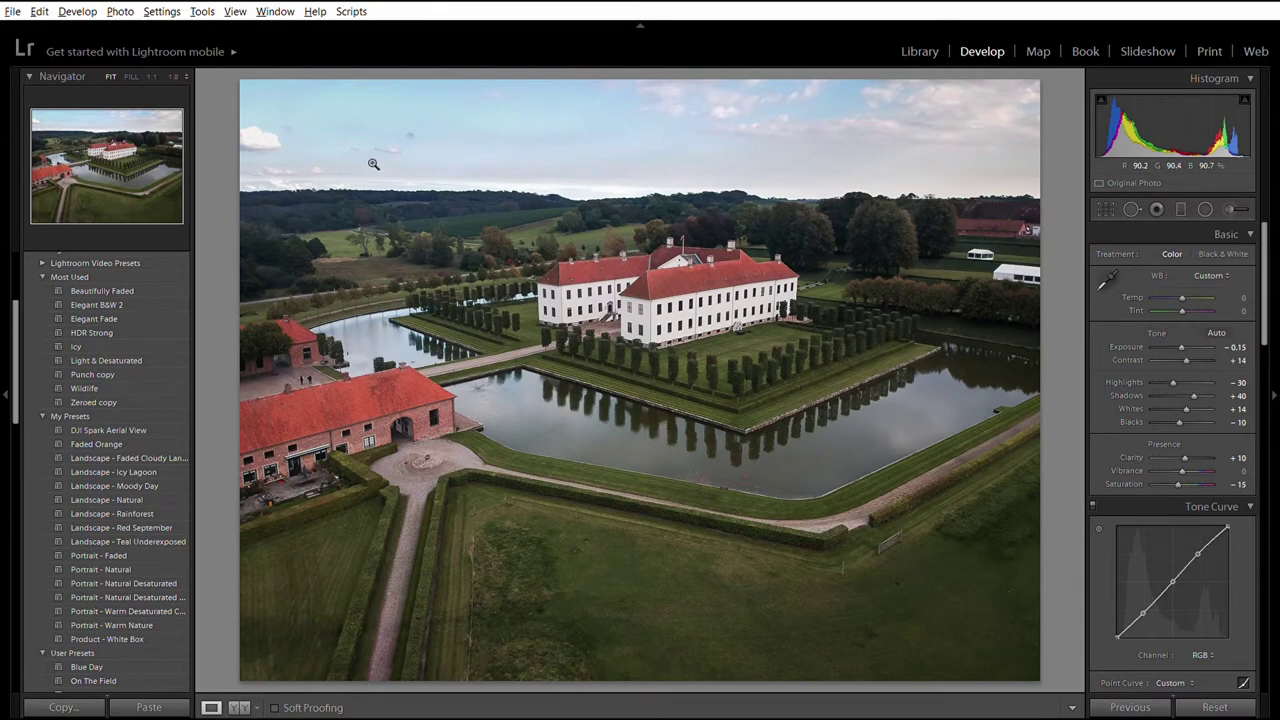
pyautogui.click(415, 123)
pyautogui.moveTo(388, 184); pyautogui.dragTo(569, 331)
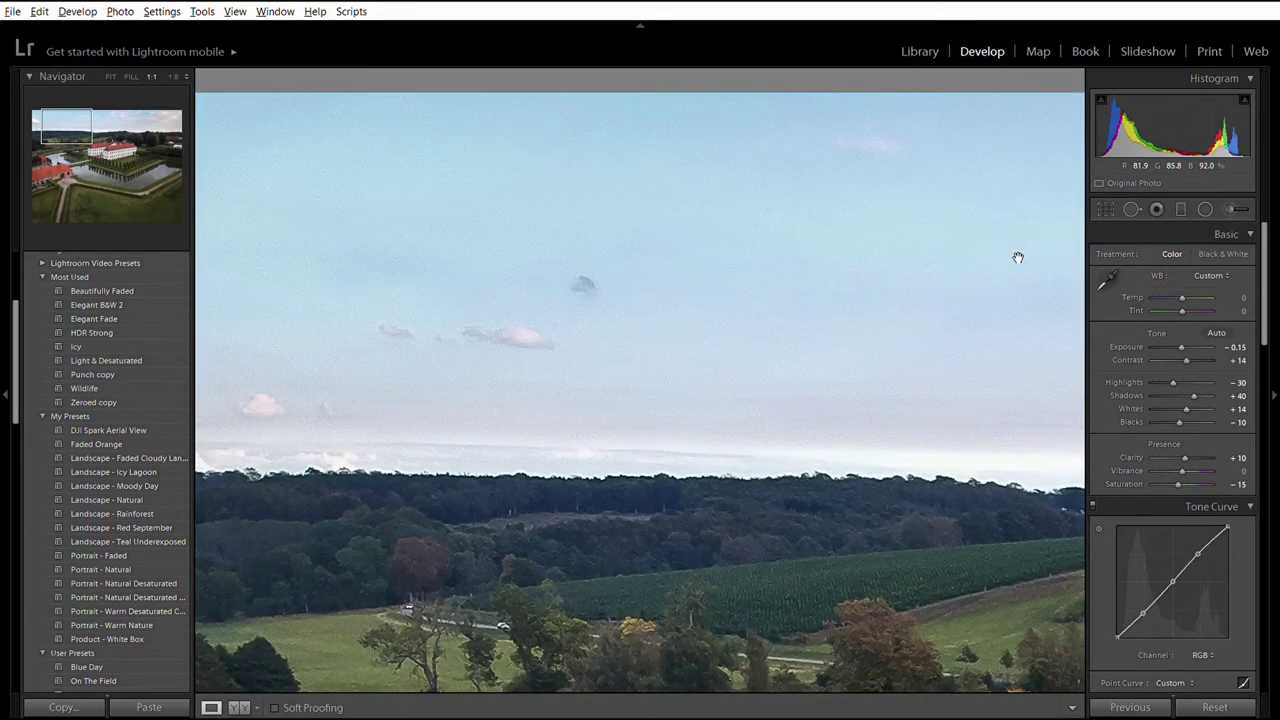
pyautogui.click(1129, 205)
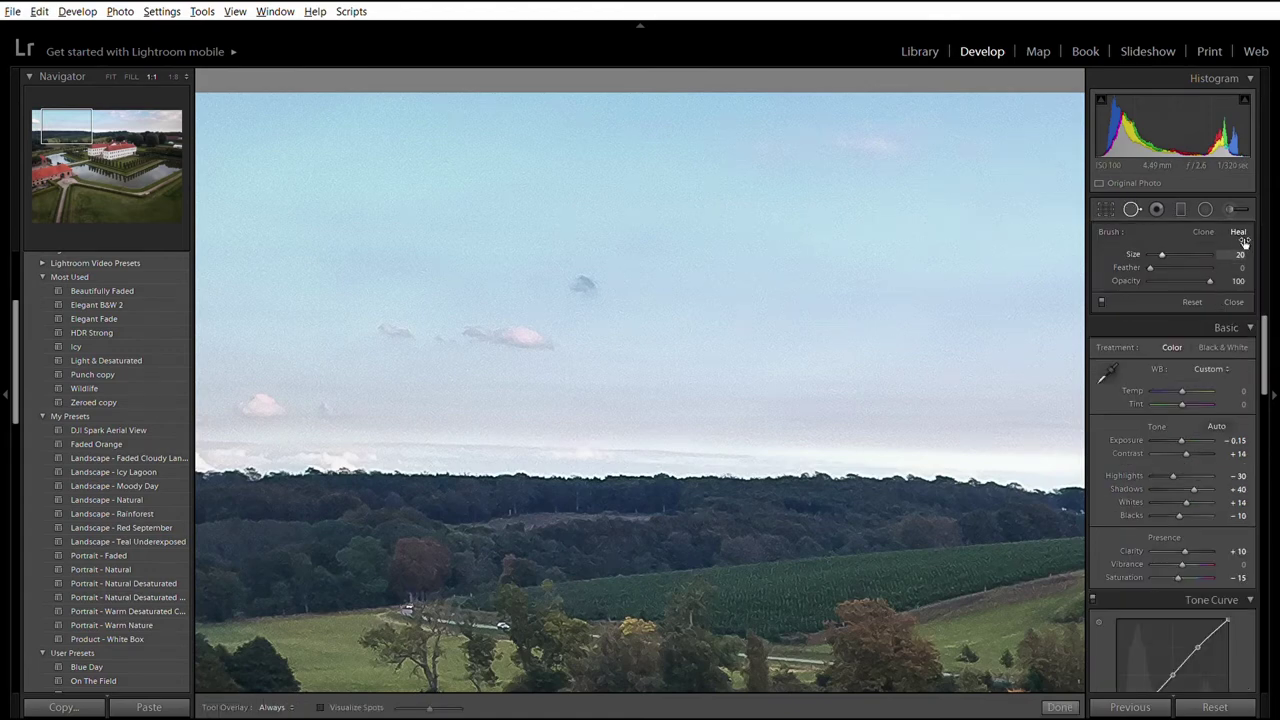
pyautogui.click(1238, 254)
pyautogui.write('40')
pyautogui.press('Return')
pyautogui.click(585, 283)
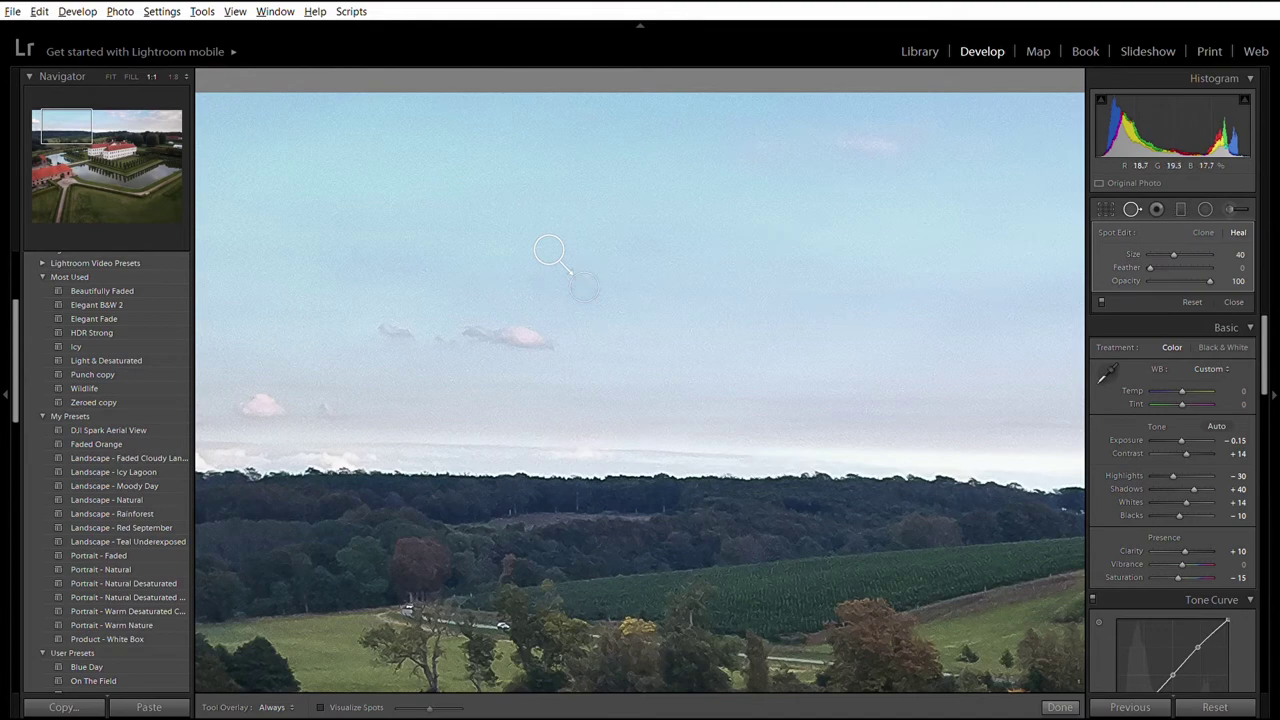
pyautogui.click(1059, 706)
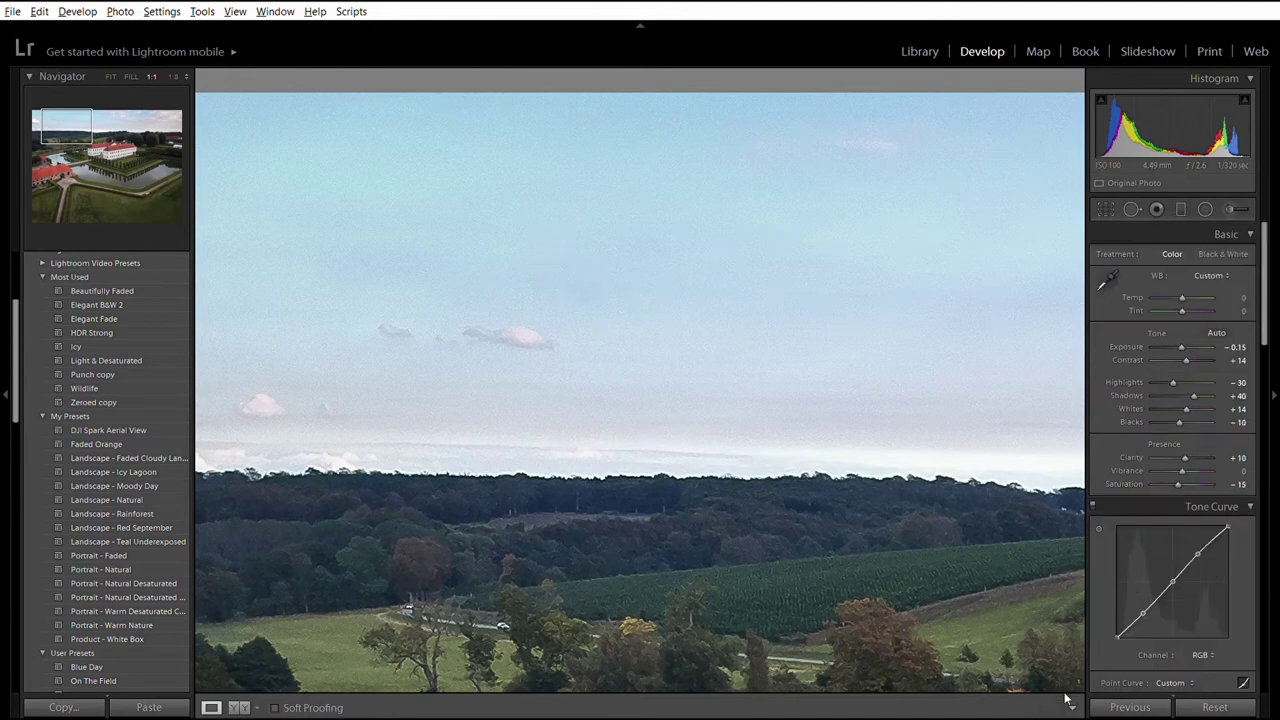
# Step: Heal away the small white tent below the long red barn with a size 69 stroke, sampling the grass terrace to its right
pyautogui.click(760, 293)
pyautogui.click(1032, 260)
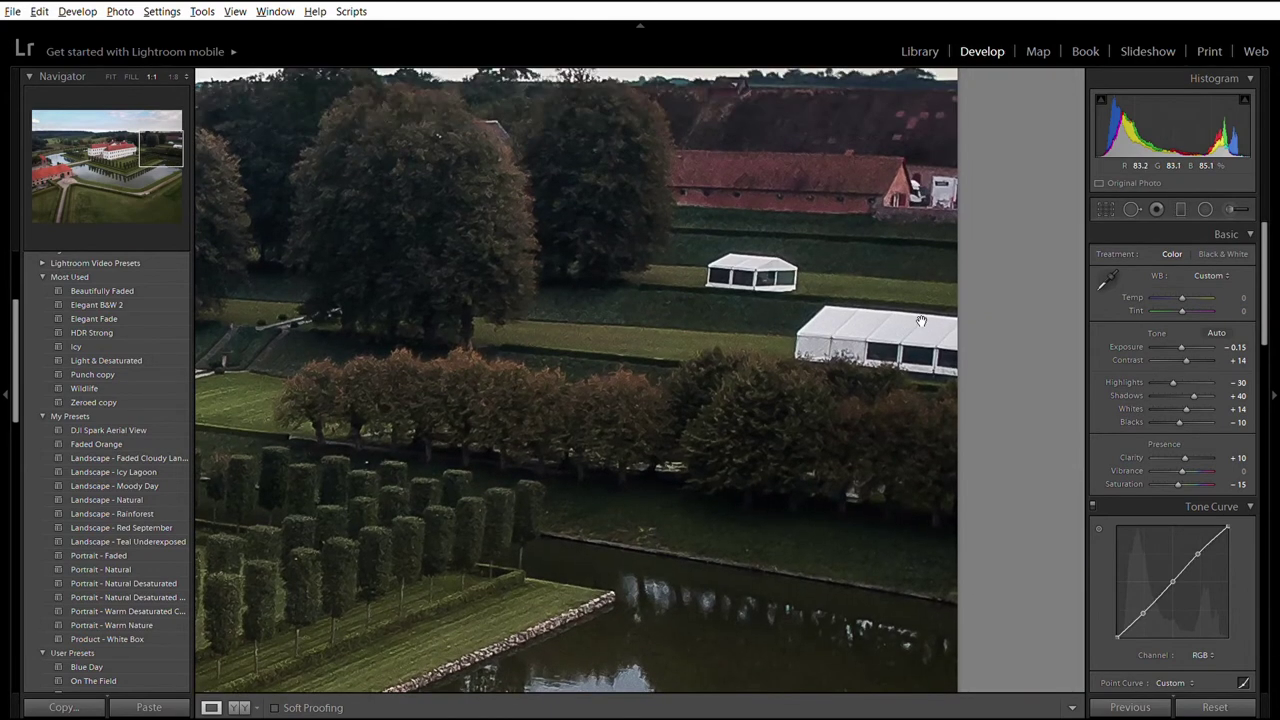
pyautogui.hotkey('shift', 'm')
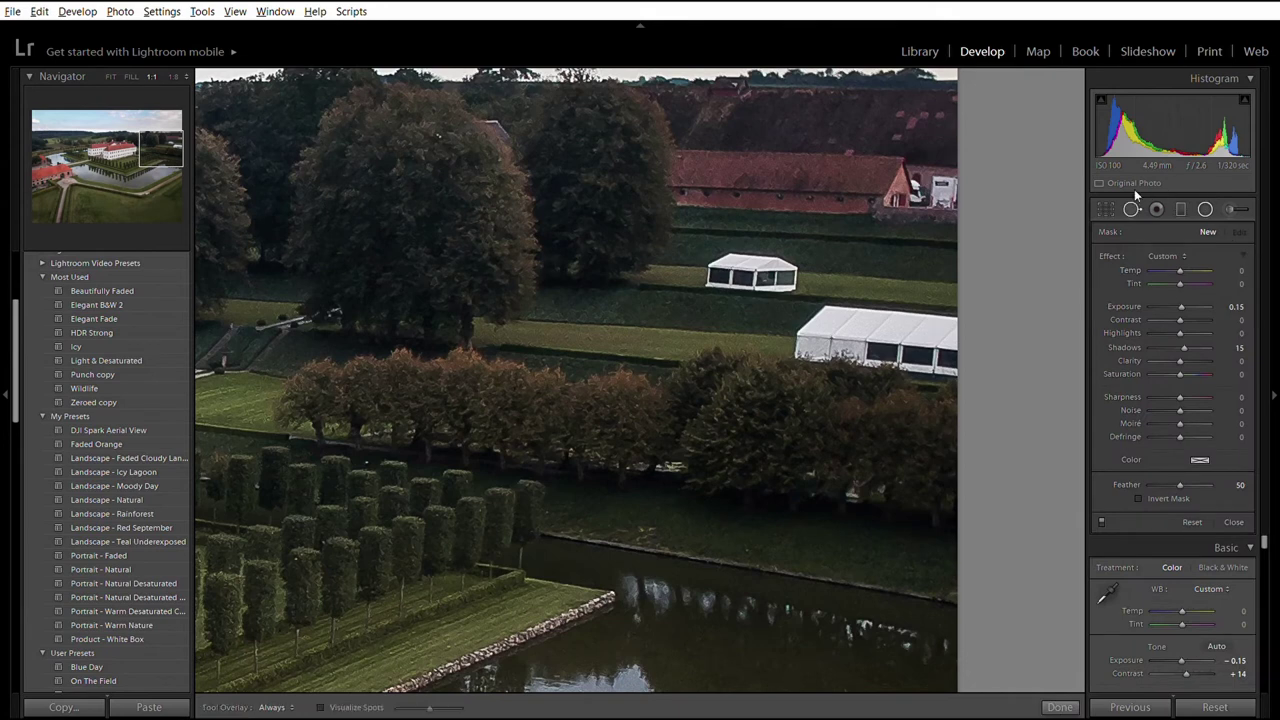
pyautogui.press('q')
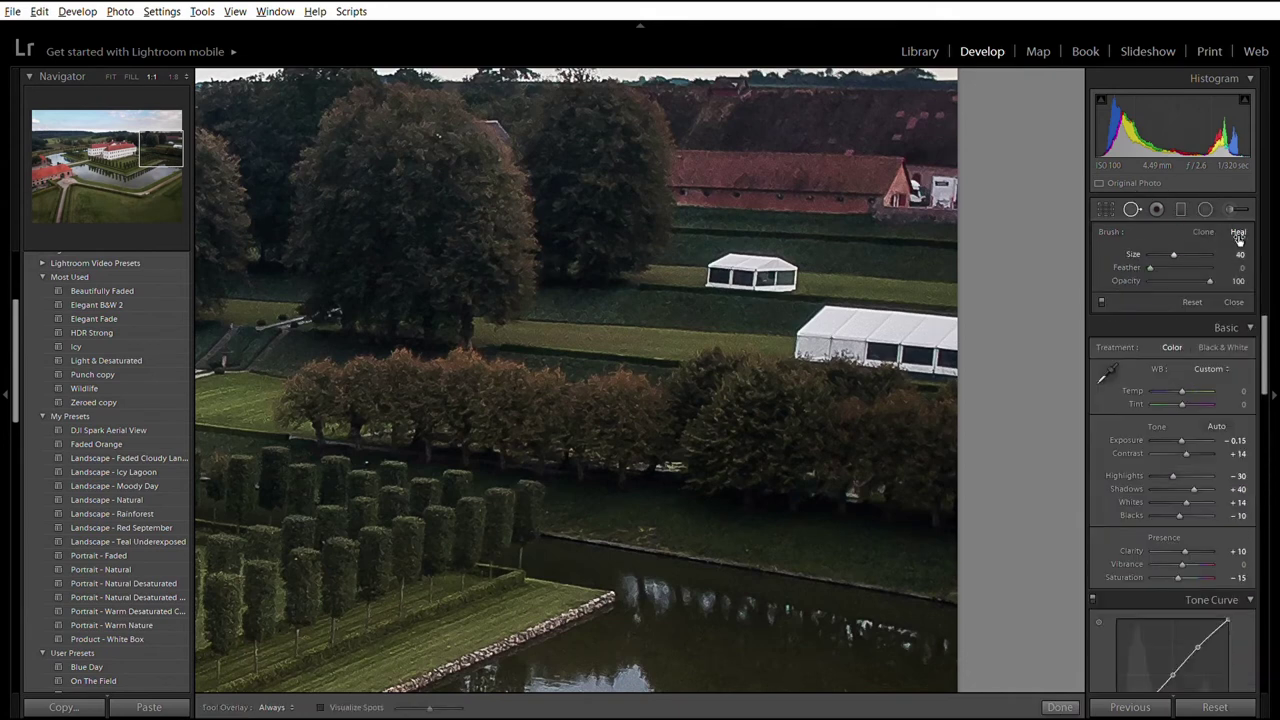
pyautogui.click(1238, 254)
pyautogui.press('Return')
pyautogui.moveTo(717, 262); pyautogui.dragTo(792, 267)
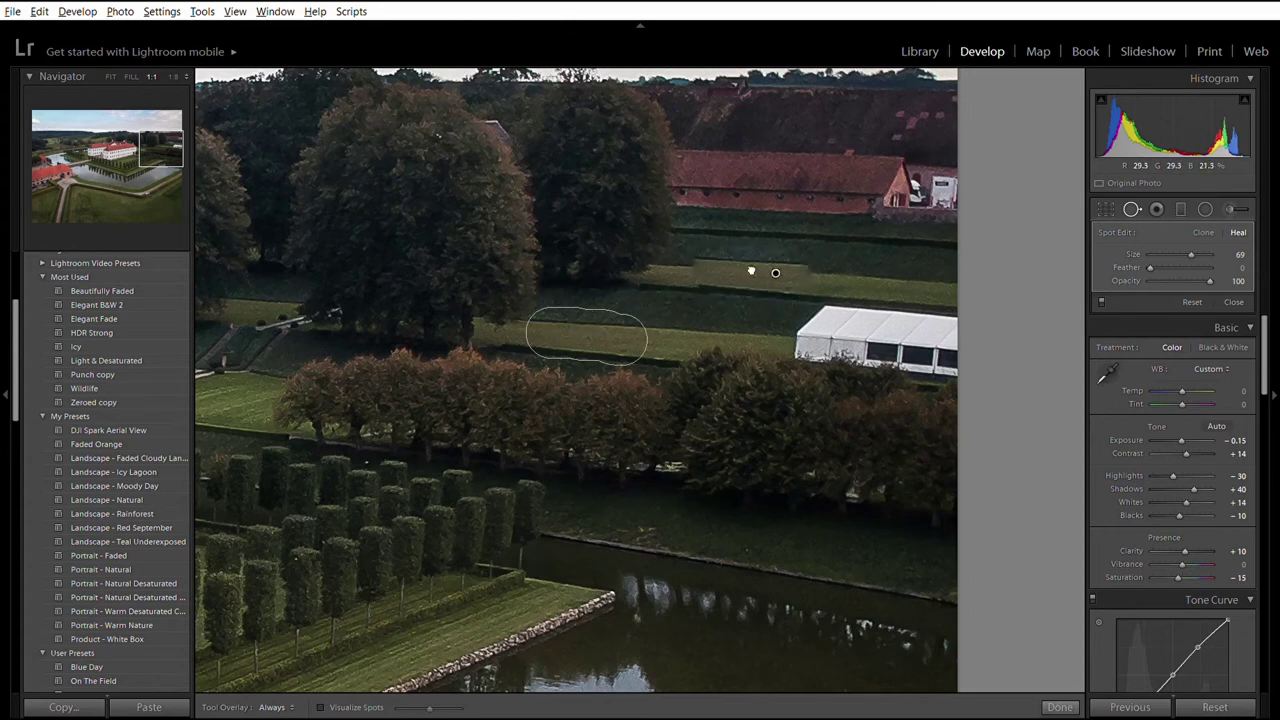
pyautogui.moveTo(752, 271); pyautogui.dragTo(860, 278)
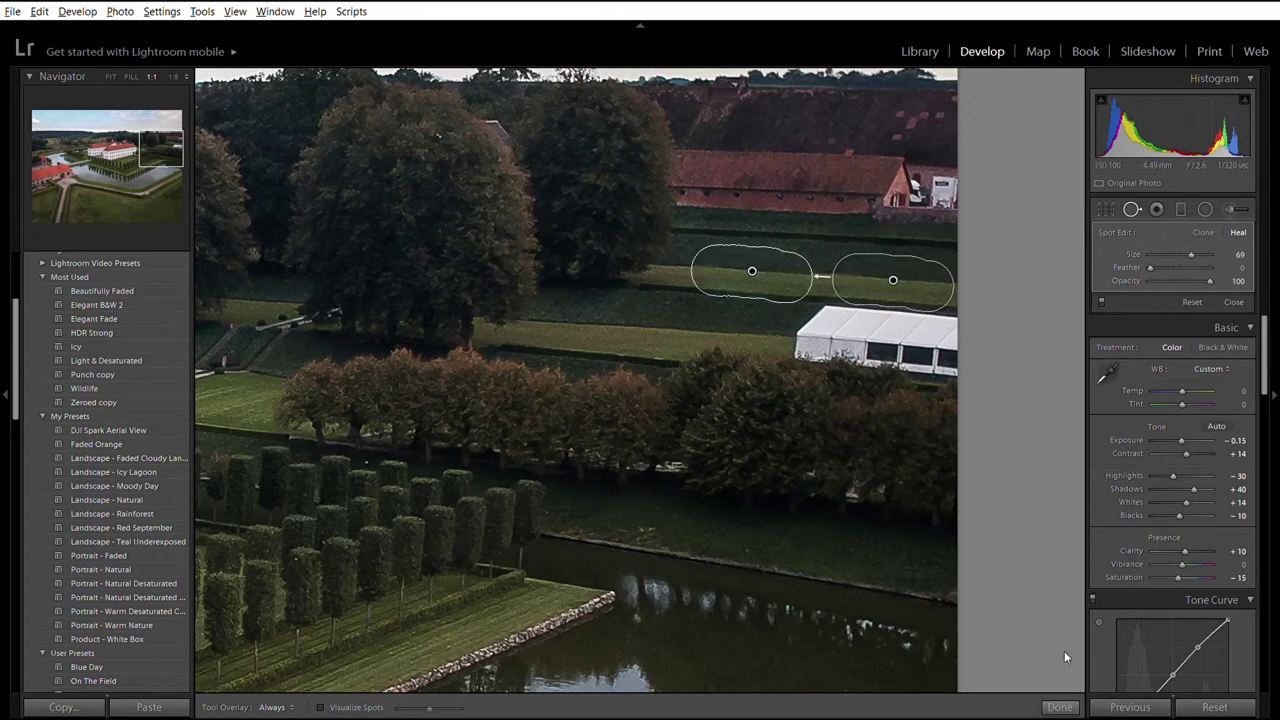
pyautogui.click(1058, 693)
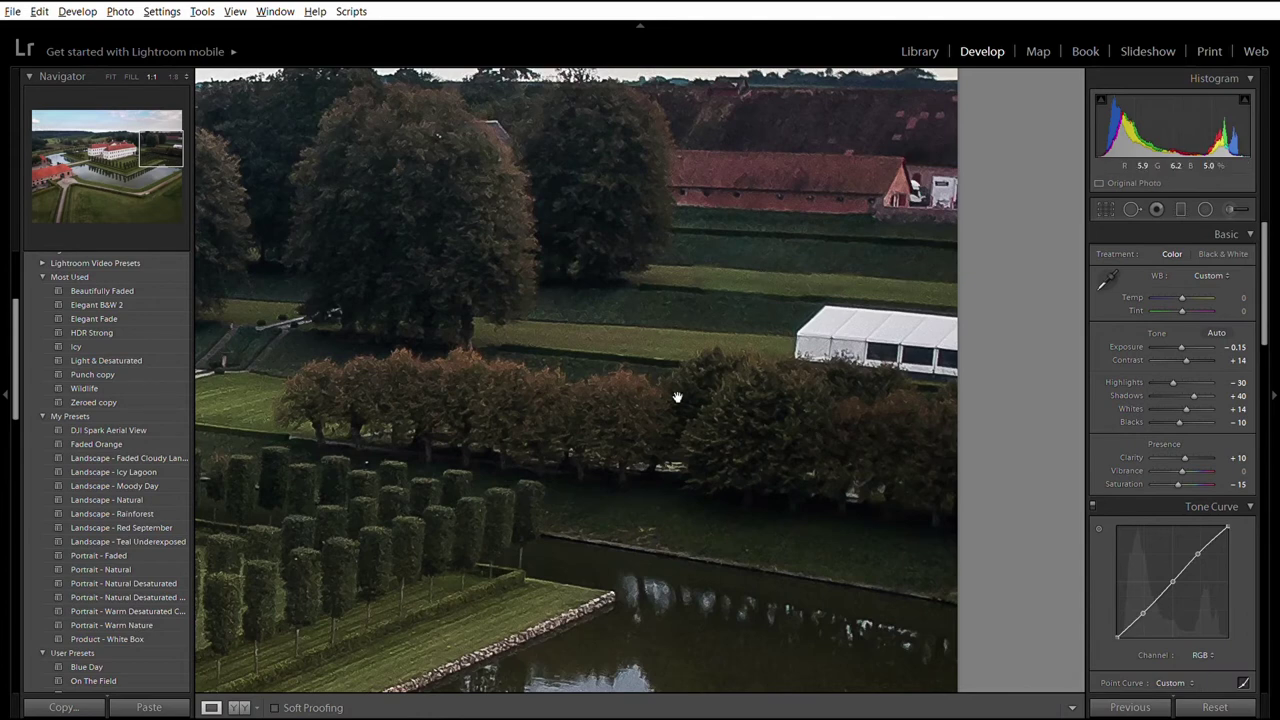
# Step: Set the healing brush size to 76 for covering the large white tent at the photo's edge
pyautogui.click(730, 259)
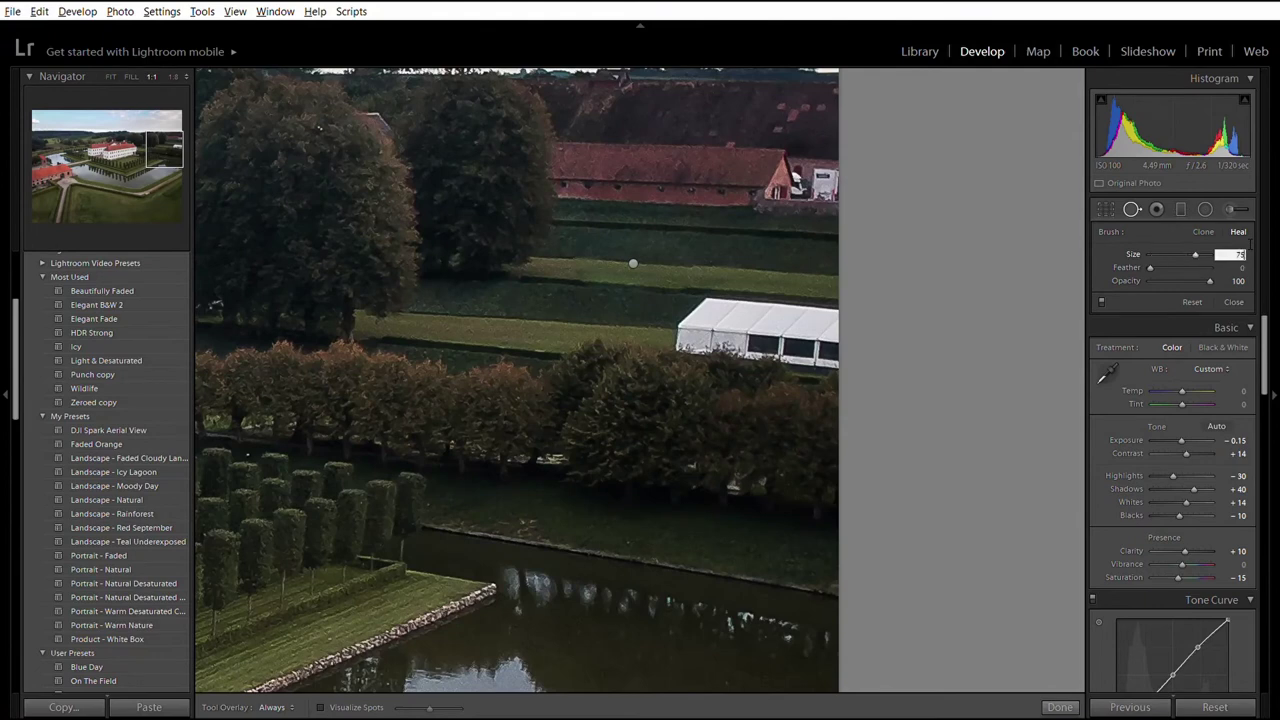
pyautogui.press('Return')
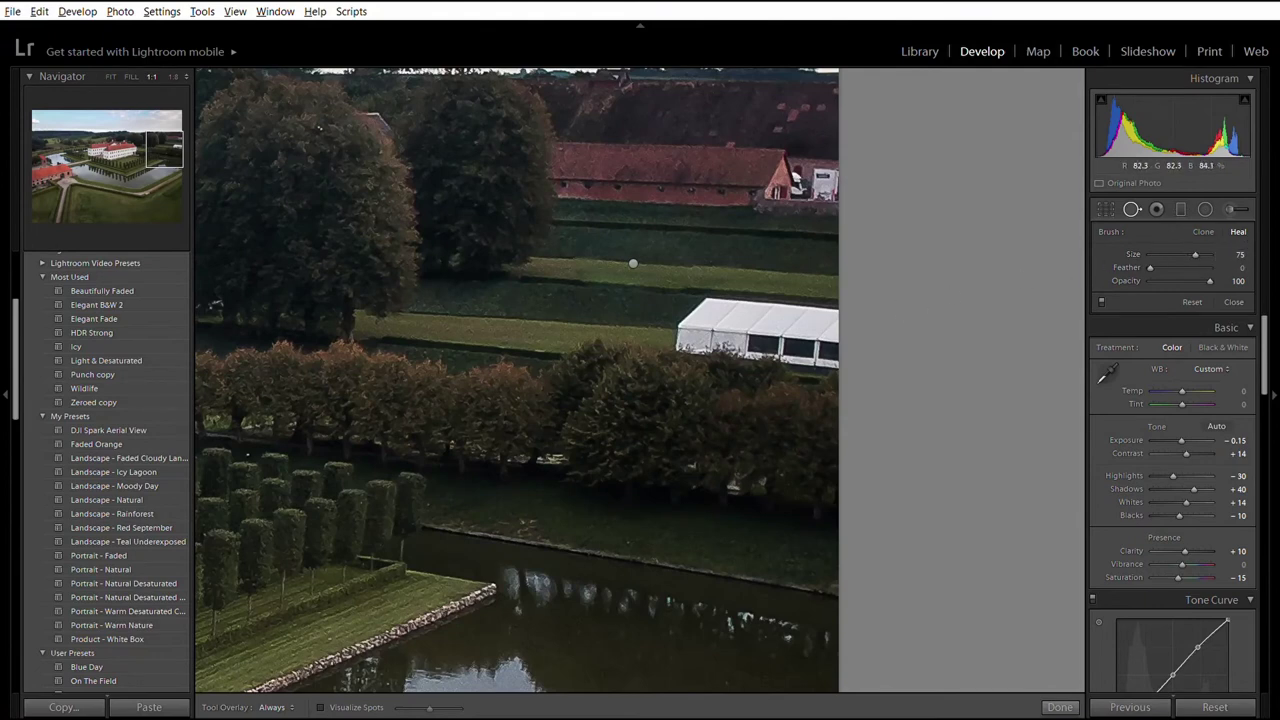
pyautogui.click(1236, 252)
pyautogui.write('7')
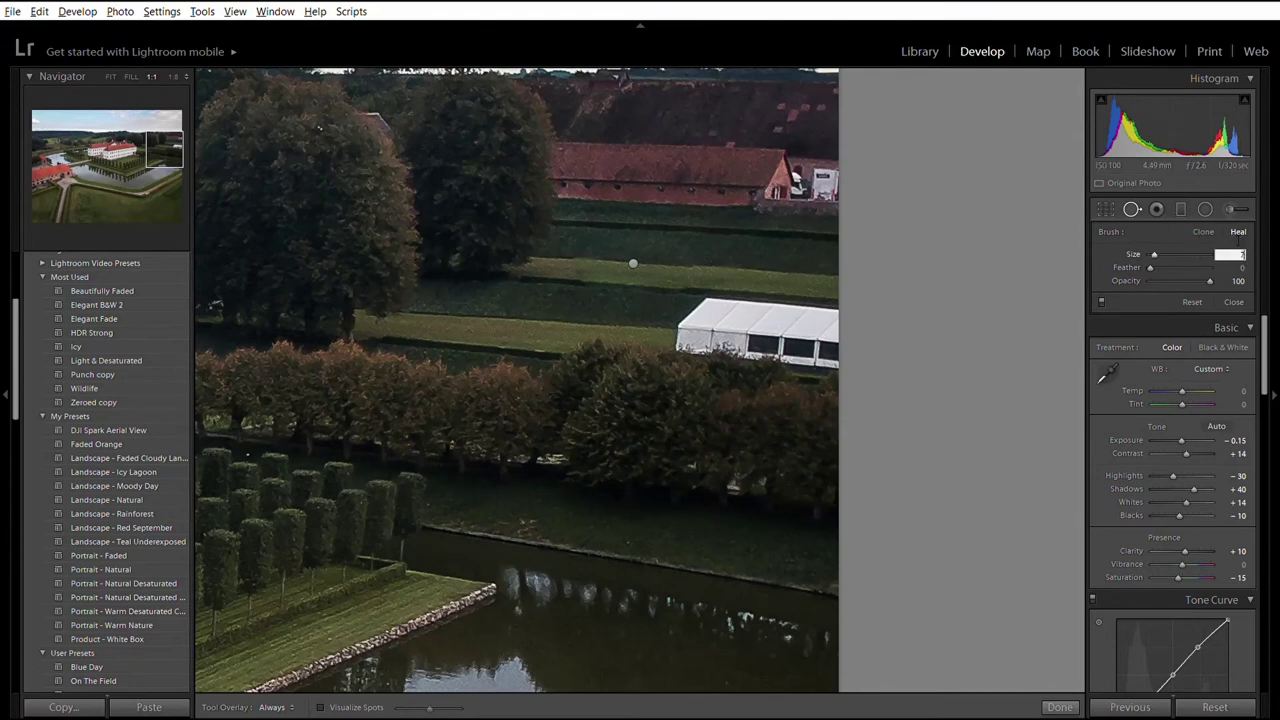
pyautogui.write('7')
pyautogui.press('Return')
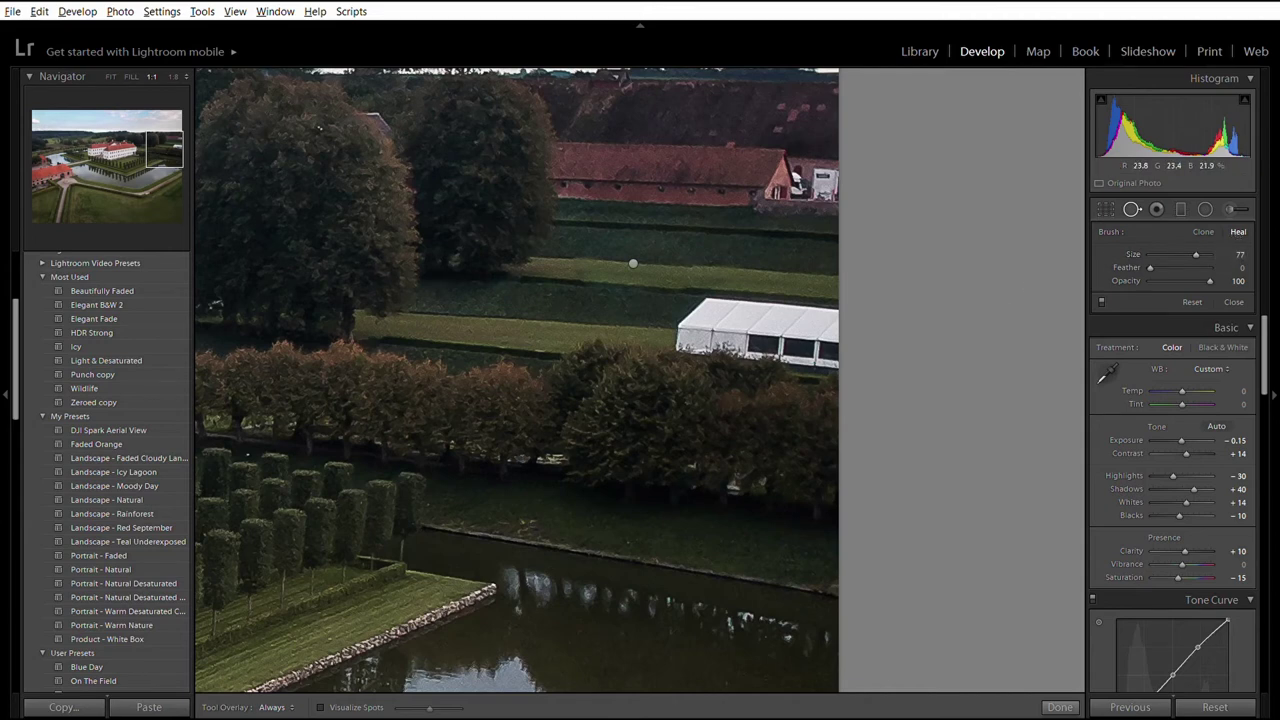
pyautogui.click(1236, 252)
pyautogui.write('7')
pyautogui.press('Return')
pyautogui.click(1236, 252)
pyautogui.write('76')
pyautogui.press('Return')
# Step: Try to heal the large white tent with a single stroke sampled from the grass terrace, and undo the stroke
pyautogui.moveTo(697, 326)
pyautogui.mouseDown()
pyautogui.moveTo(731, 314)
pyautogui.moveTo(839, 331)
pyautogui.mouseUp()
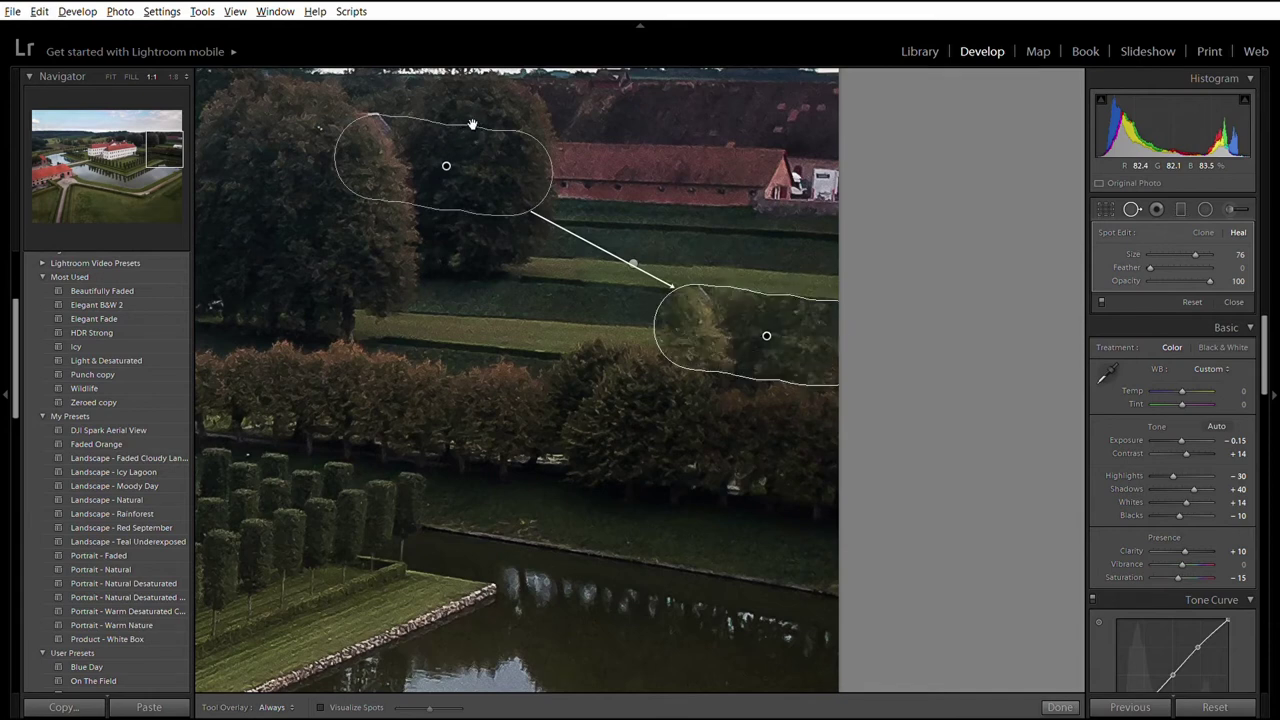
pyautogui.moveTo(491, 137)
pyautogui.mouseDown()
pyautogui.moveTo(584, 327)
pyautogui.moveTo(578, 290)
pyautogui.mouseUp()
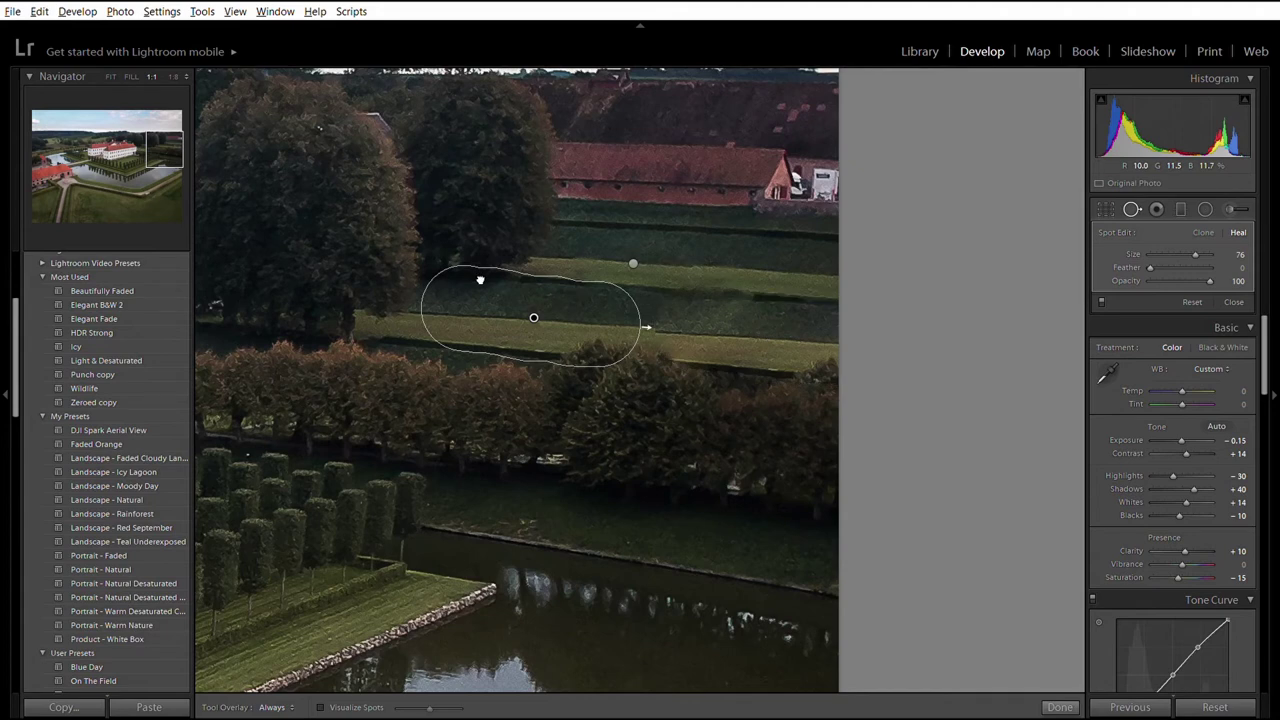
pyautogui.press('Escape')
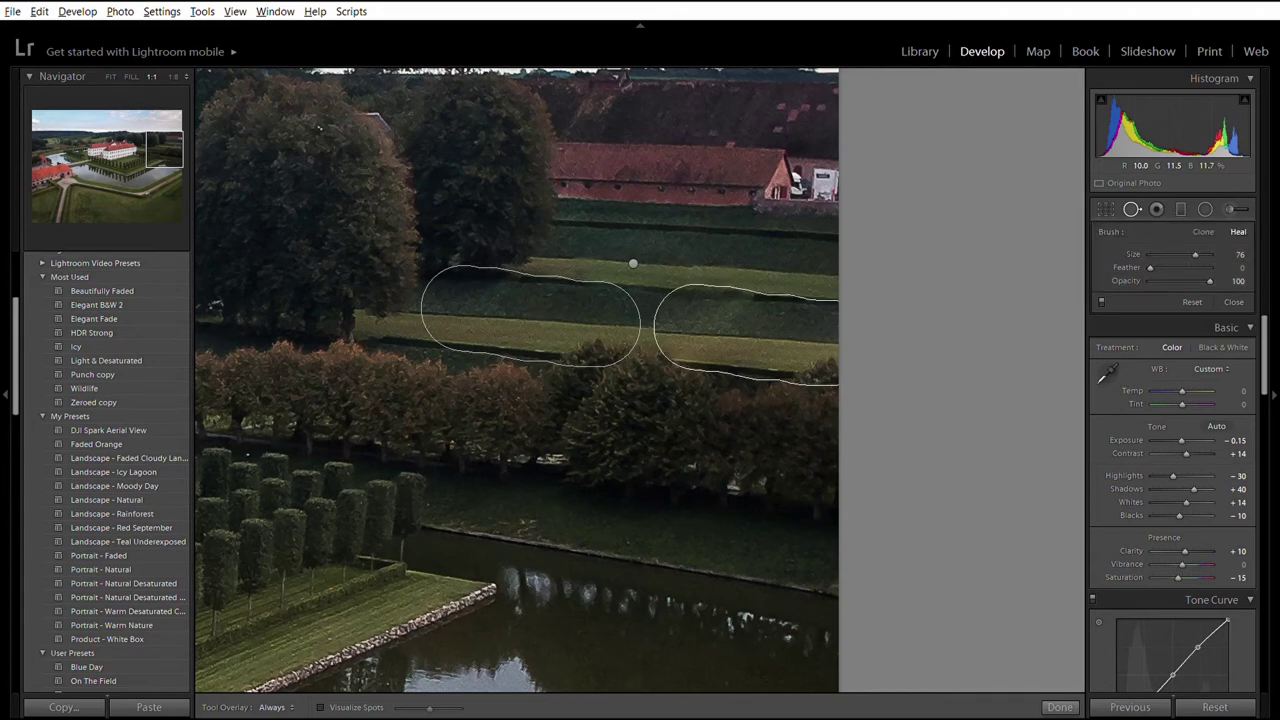
pyautogui.hotkey('ctrl', 'z')
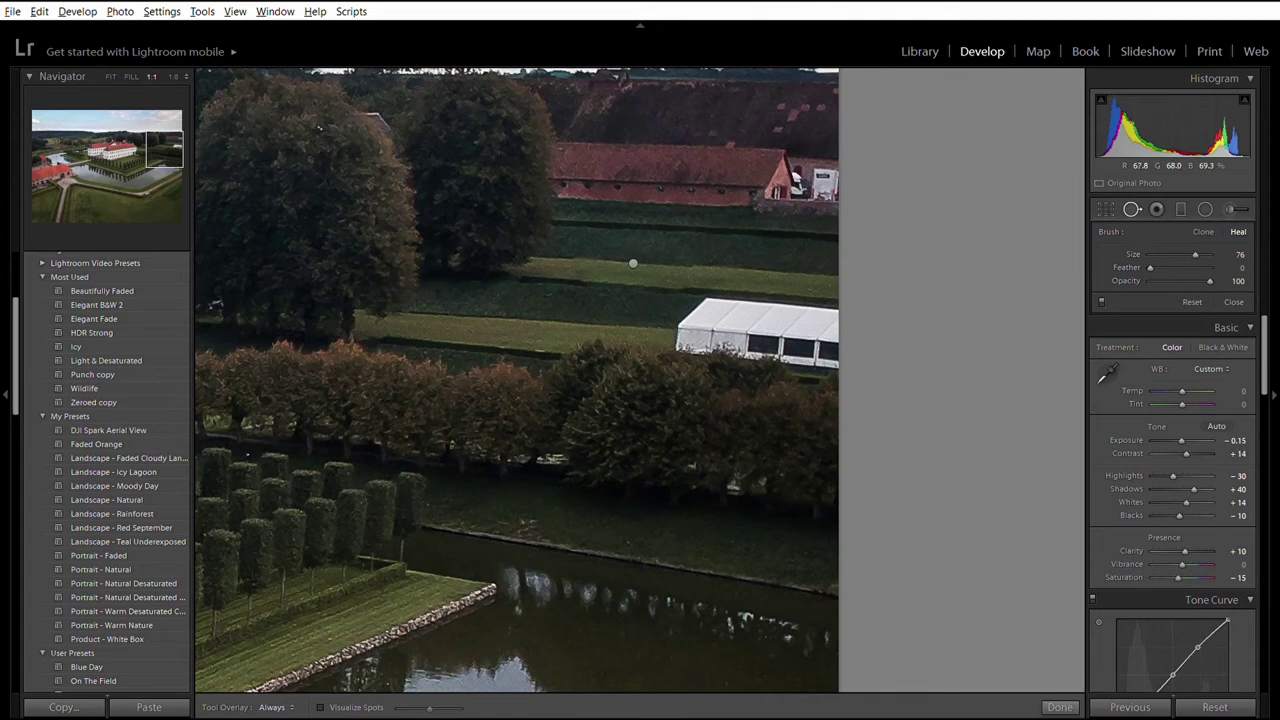
# Step: Heal the large tent's left end with a size 76 spot sampled from the adjacent terrace, and brush a heal stroke over the rest
pyautogui.click(706, 328)
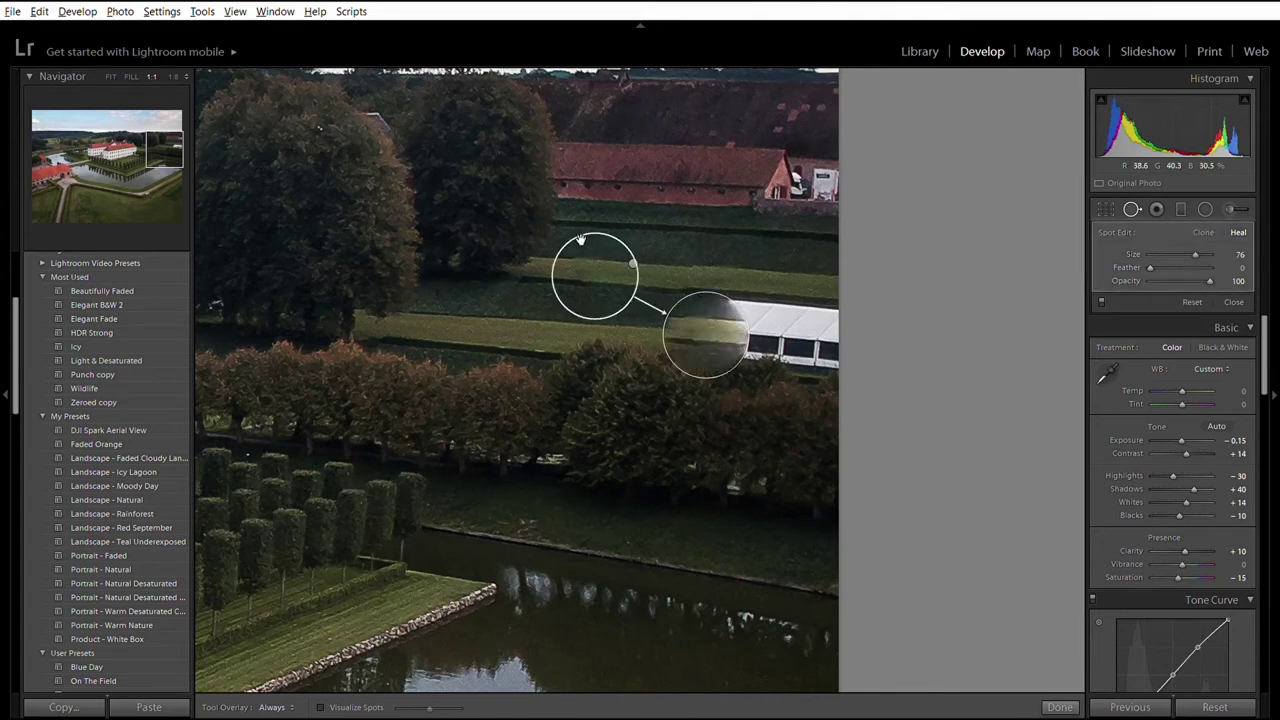
pyautogui.moveTo(582, 278); pyautogui.dragTo(591, 331)
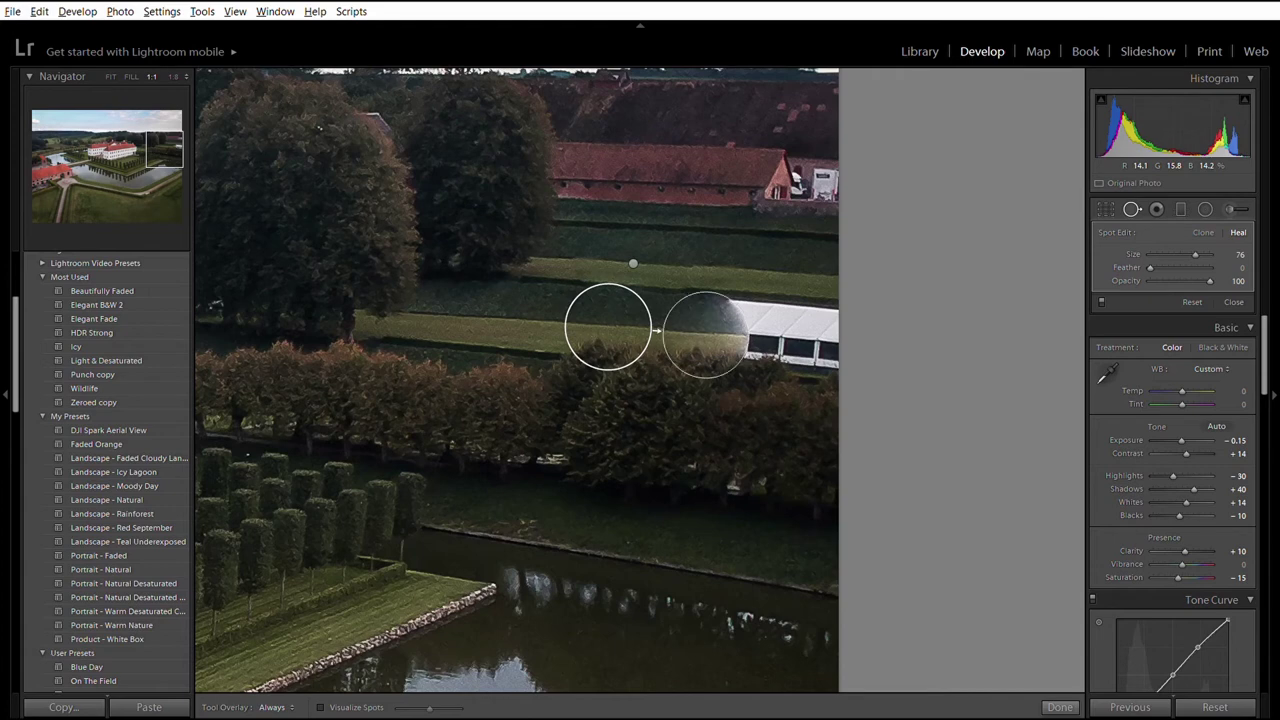
pyautogui.moveTo(828, 326)
pyautogui.mouseDown()
pyautogui.moveTo(737, 320)
pyautogui.moveTo(733, 333)
pyautogui.mouseUp()
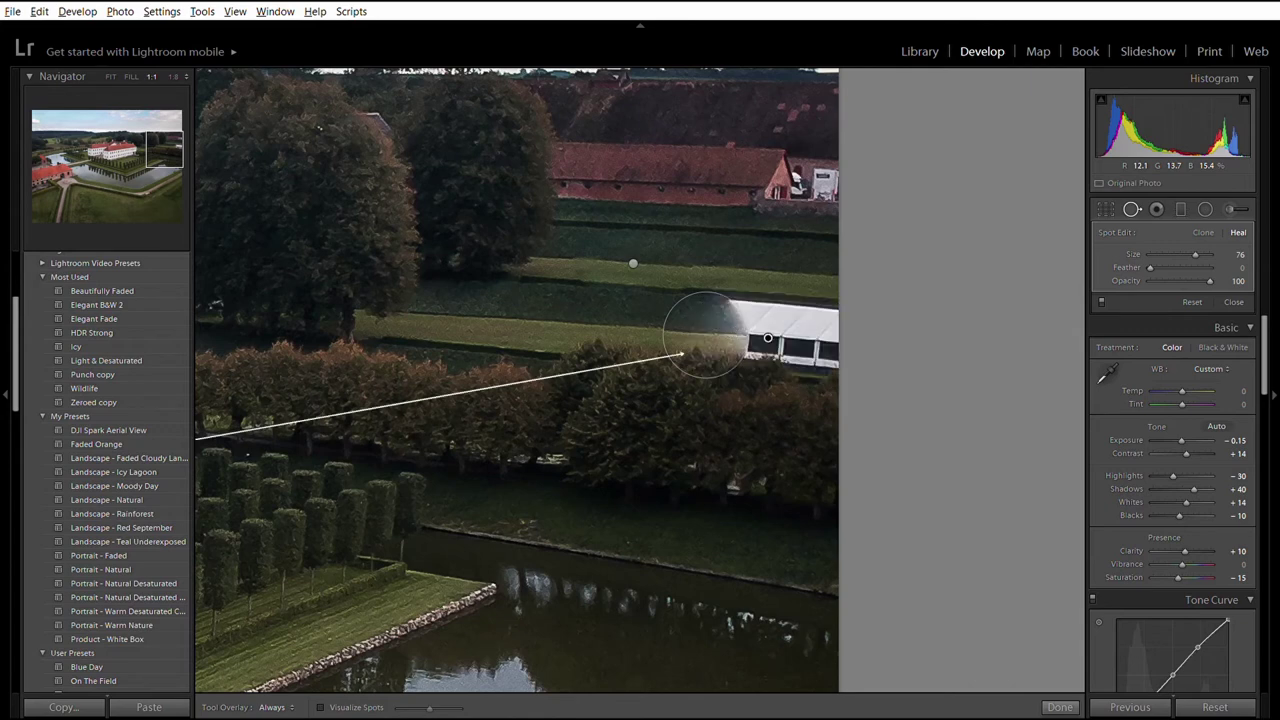
pyautogui.click(1062, 700)
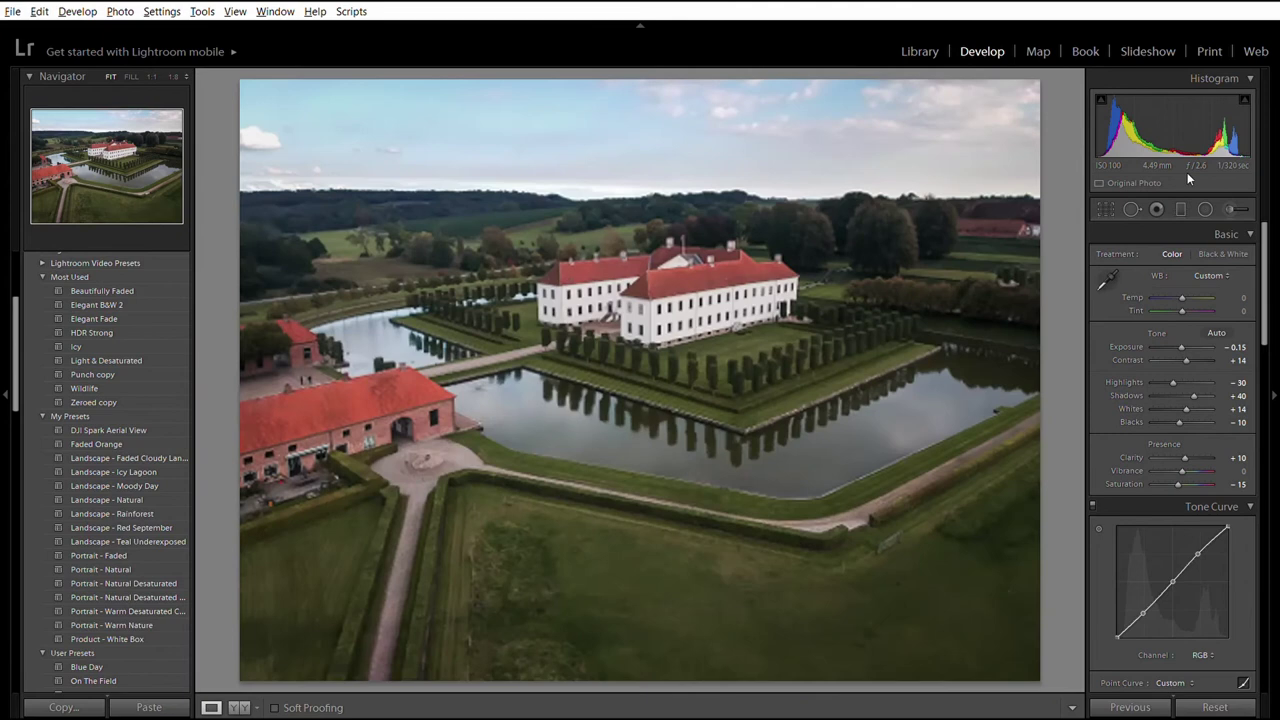
# Step: Move the sample source of the large tent's heal stroke onto the grass terrace beside it, and finish the spot removal
pyautogui.click(452, 460)
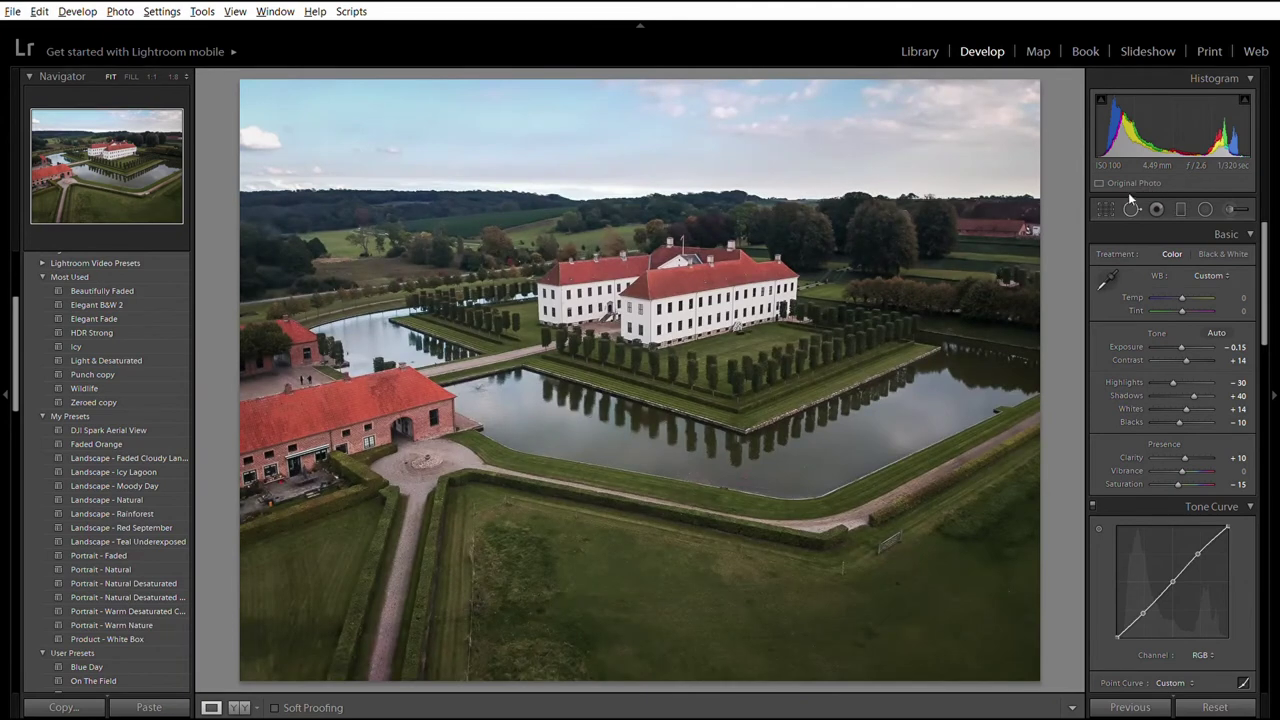
pyautogui.click(1128, 194)
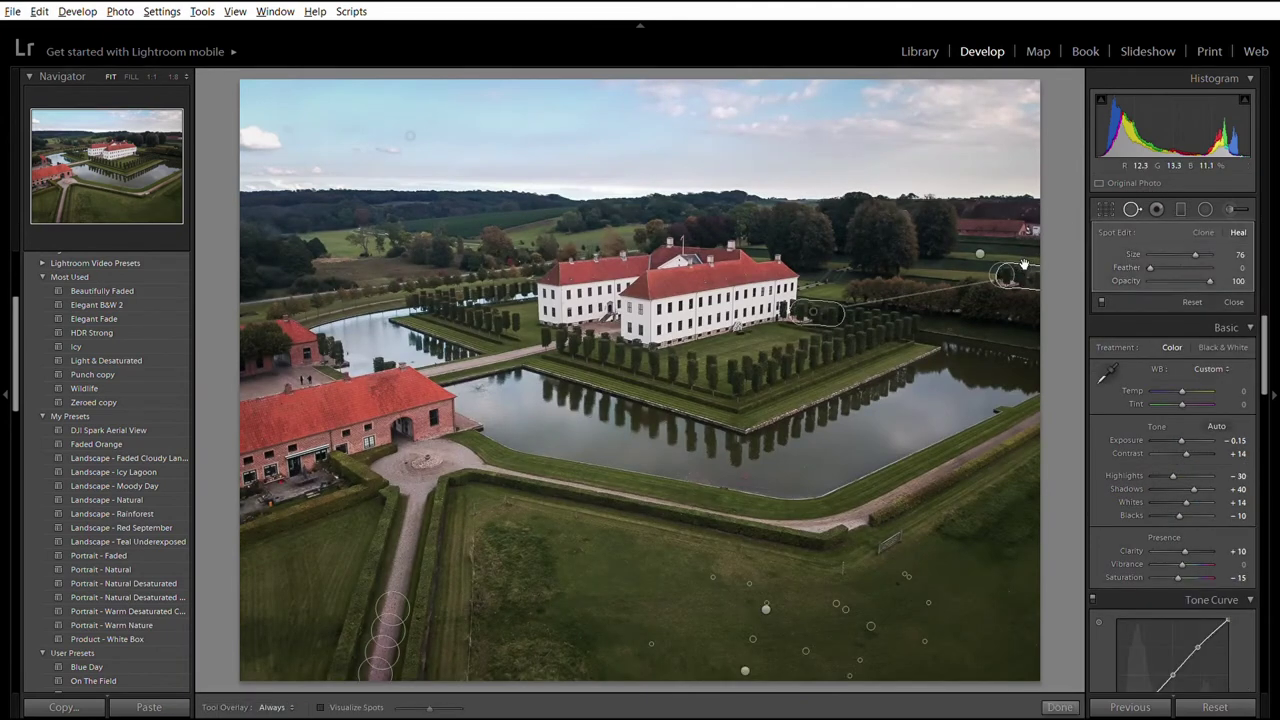
pyautogui.moveTo(1023, 265)
pyautogui.mouseDown()
pyautogui.moveTo(832, 302)
pyautogui.moveTo(953, 273)
pyautogui.mouseUp()
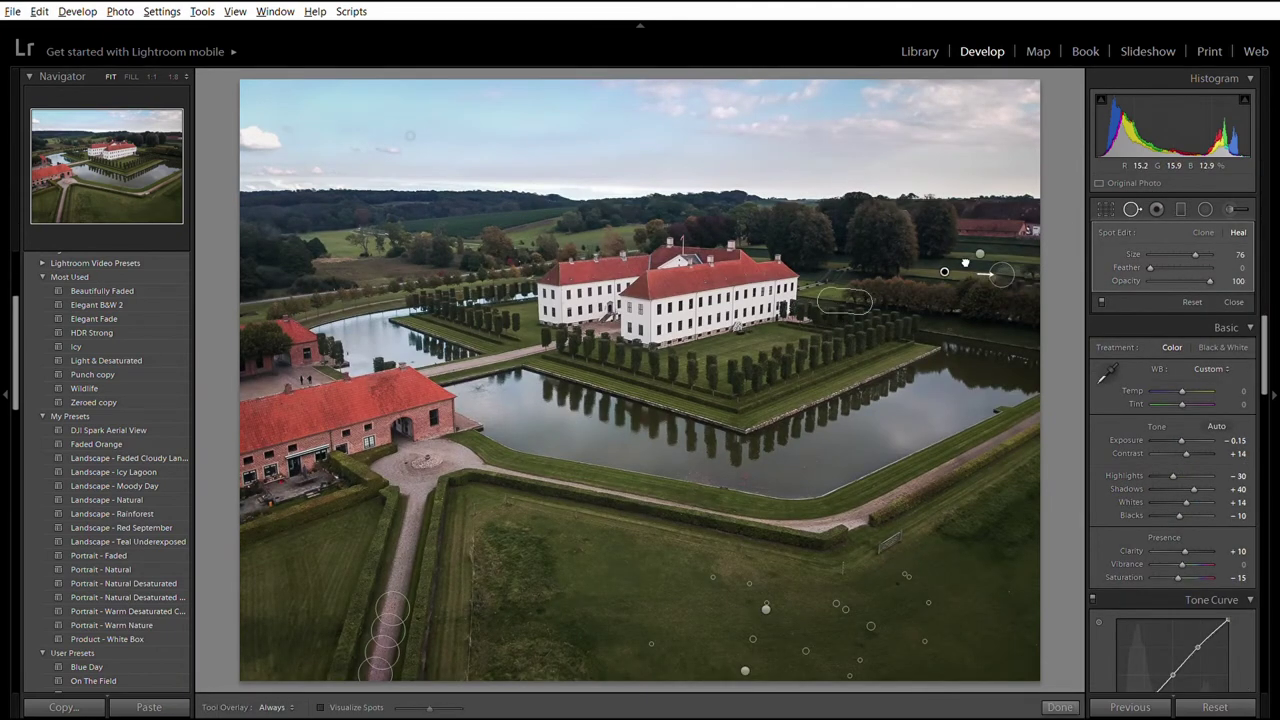
pyautogui.click(1060, 705)
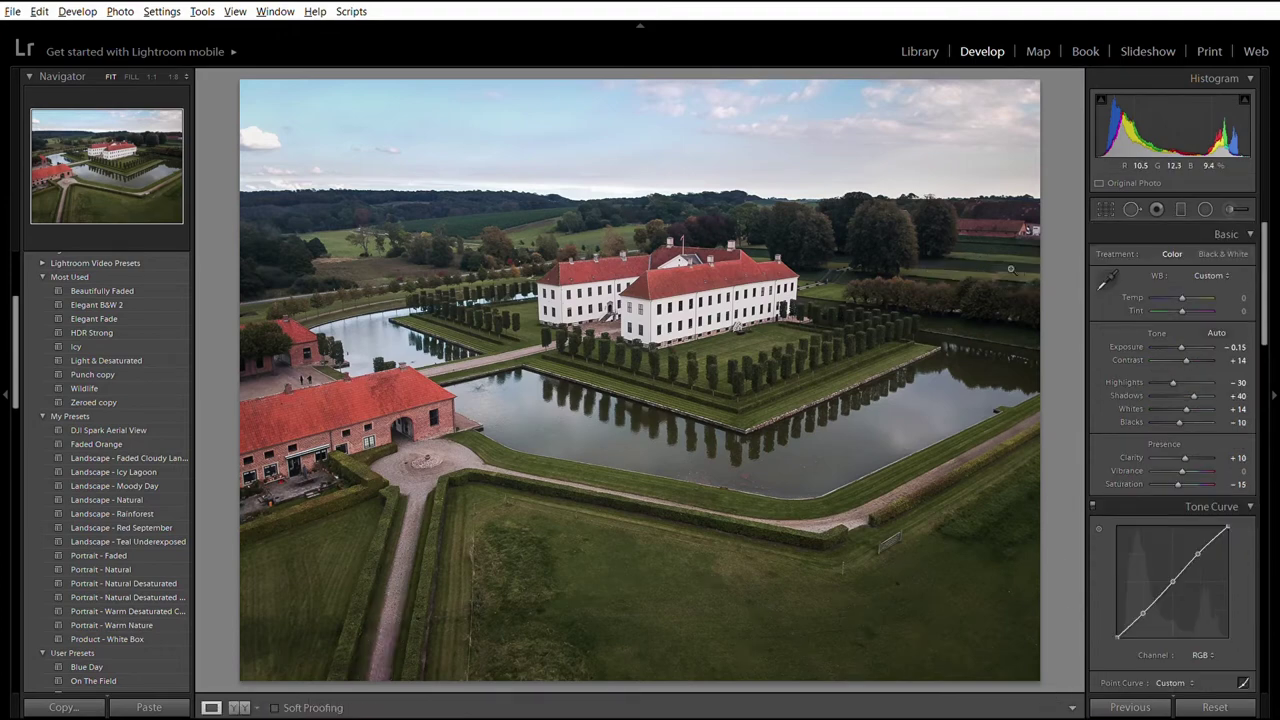
# Step: Nudge the tent stroke's sample source slightly upward to align the terrace edges, and finish the spot removal
pyautogui.click(982, 246)
pyautogui.moveTo(974, 257); pyautogui.dragTo(858, 326)
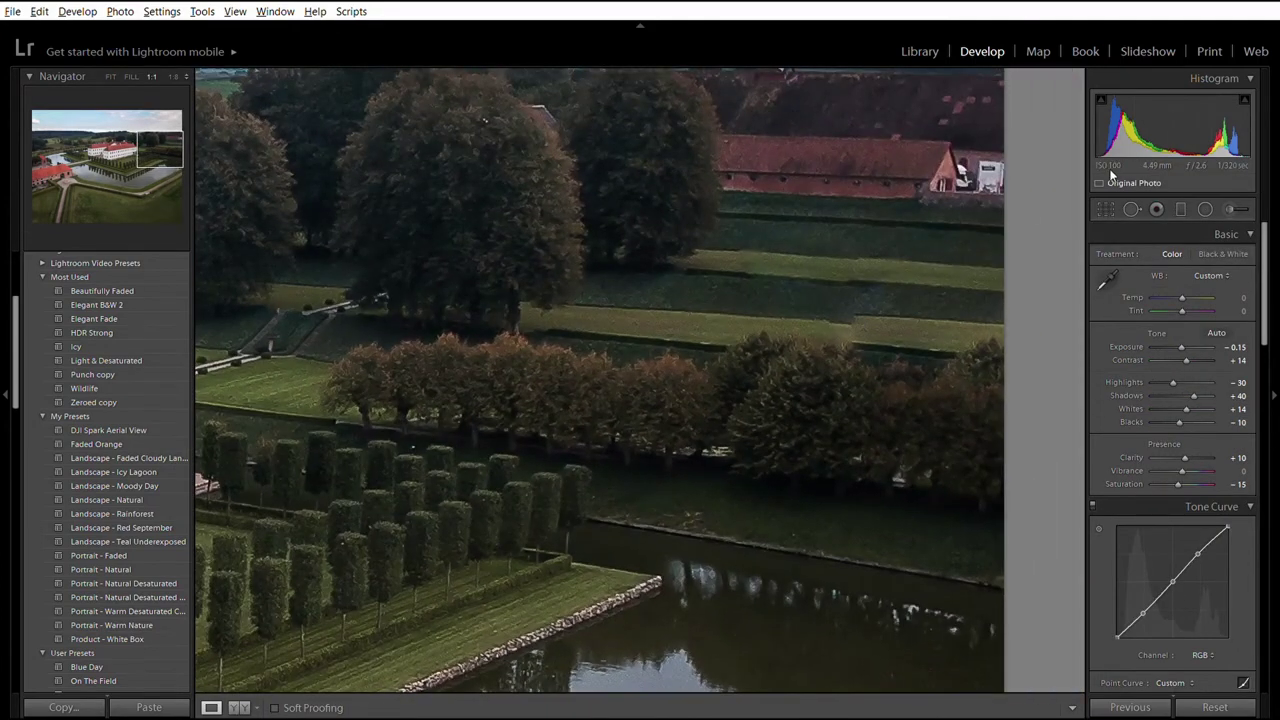
pyautogui.click(1131, 209)
pyautogui.click(953, 308)
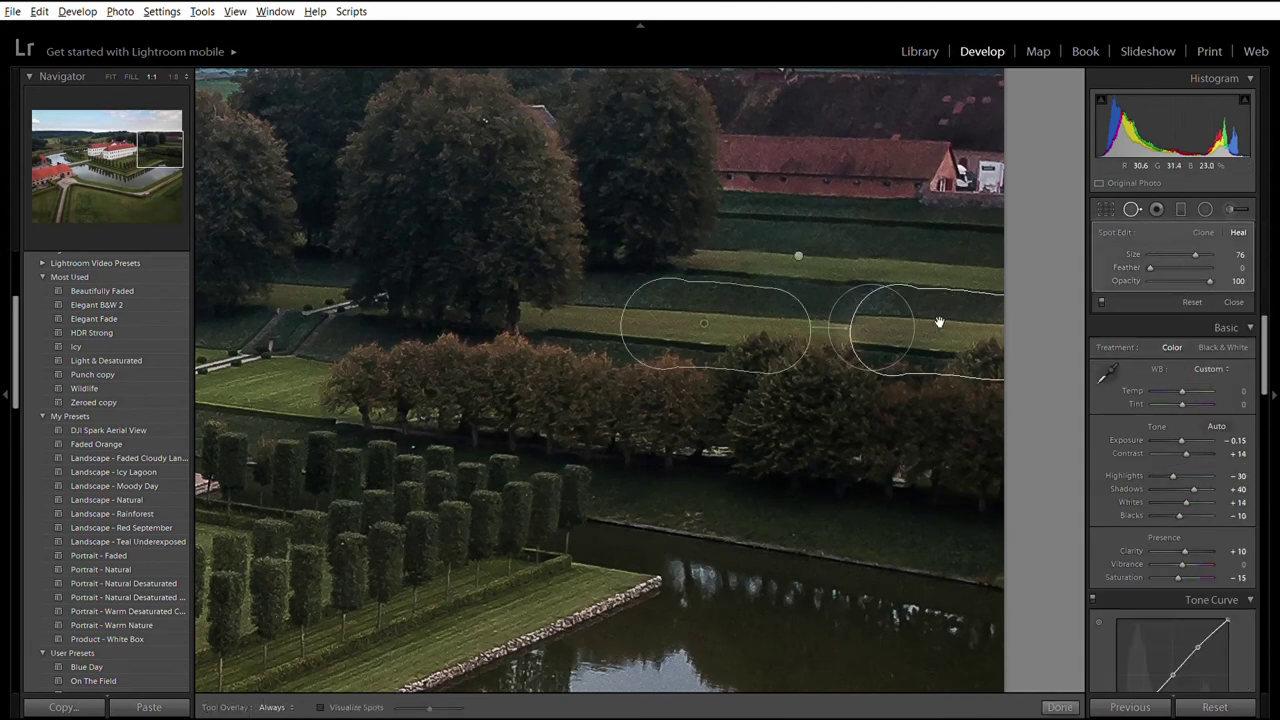
pyautogui.moveTo(682, 296); pyautogui.dragTo(684, 293)
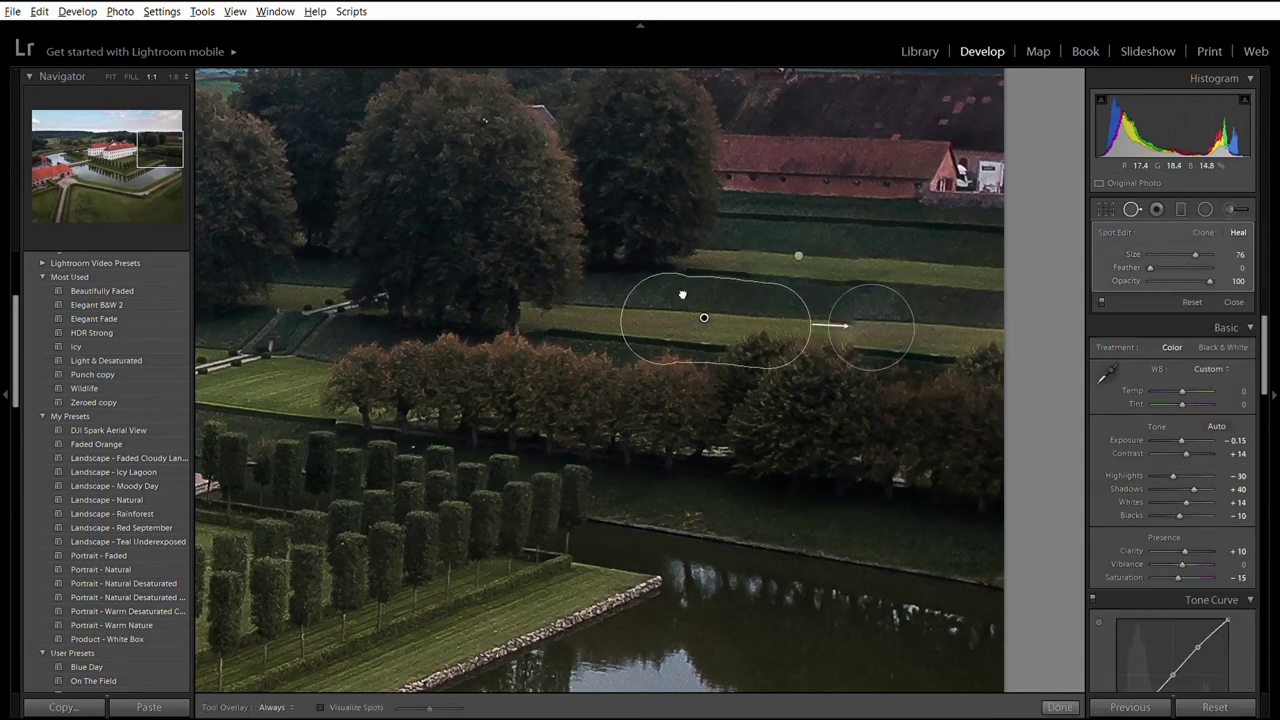
pyautogui.click(1058, 706)
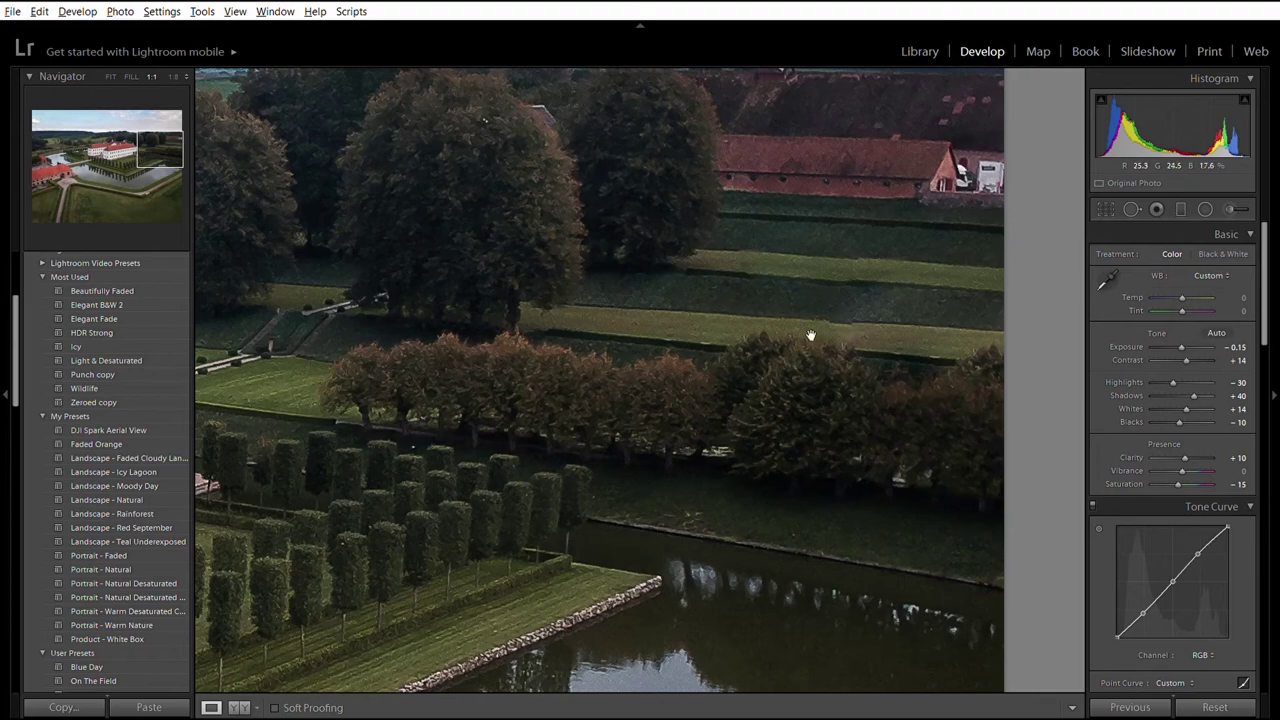
pyautogui.click(880, 316)
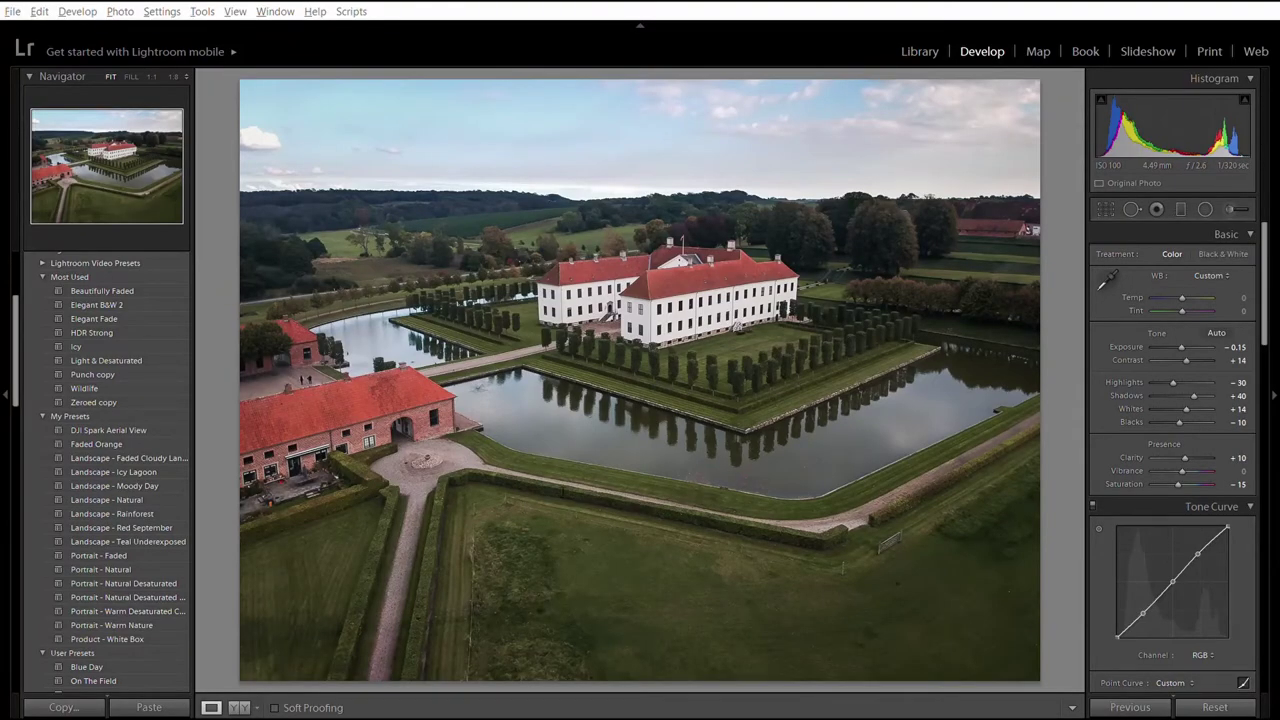
# Step: Heal away the two people standing in the courtyard behind the red-roofed building, and finish the spot removal
pyautogui.click(283, 374)
pyautogui.moveTo(290, 368); pyautogui.dragTo(722, 450)
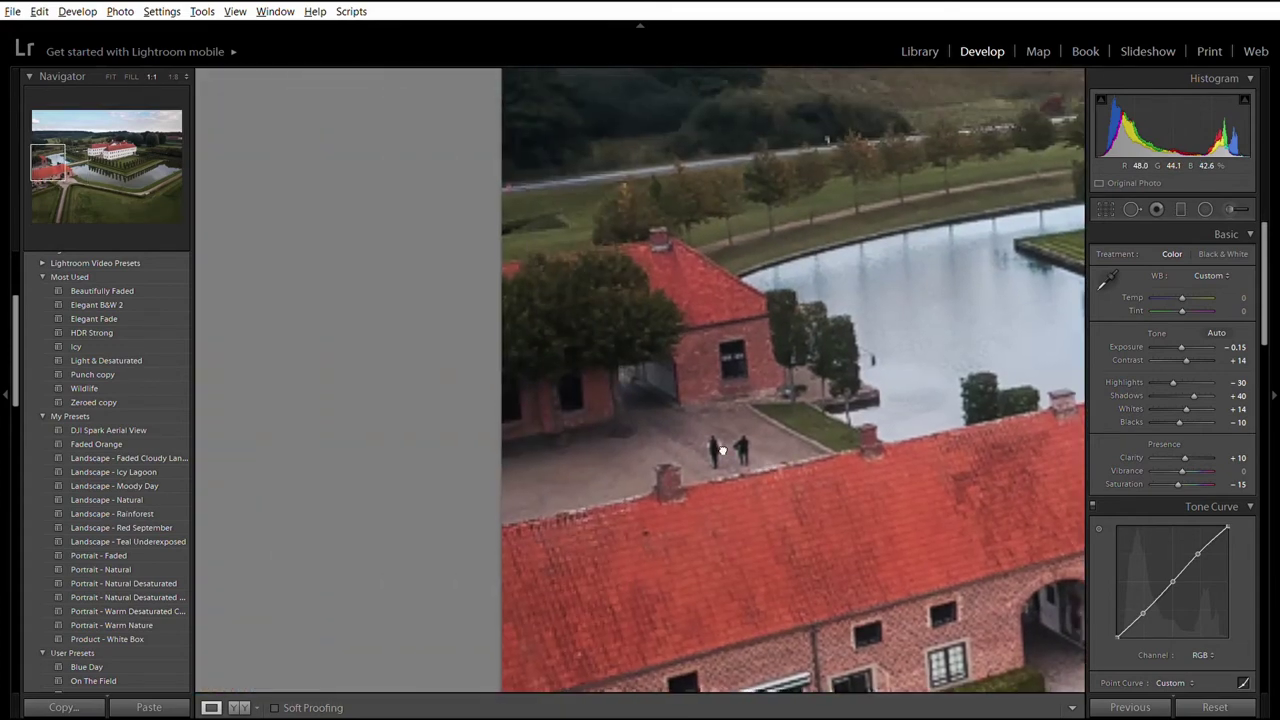
pyautogui.click(1132, 196)
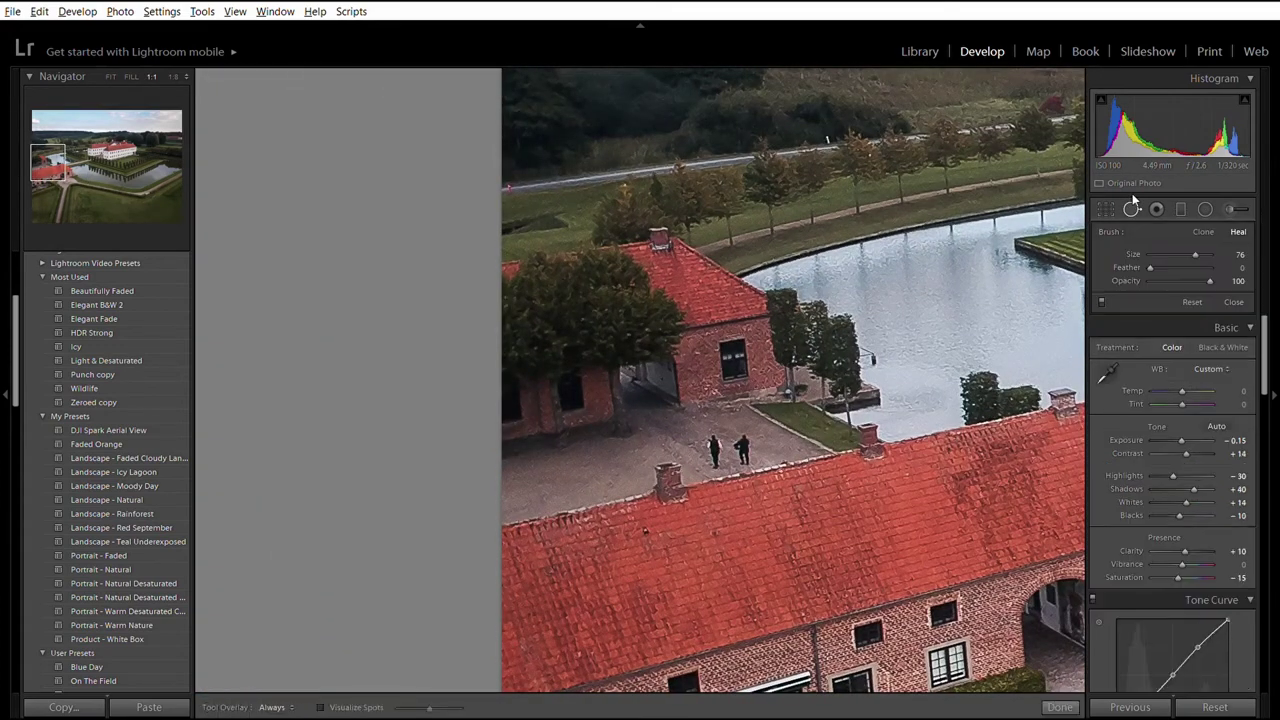
pyautogui.click(1240, 253)
pyautogui.press('Return')
pyautogui.moveTo(740, 437)
pyautogui.mouseDown()
pyautogui.moveTo(768, 442)
pyautogui.moveTo(689, 457)
pyautogui.mouseUp()
pyautogui.press('q')
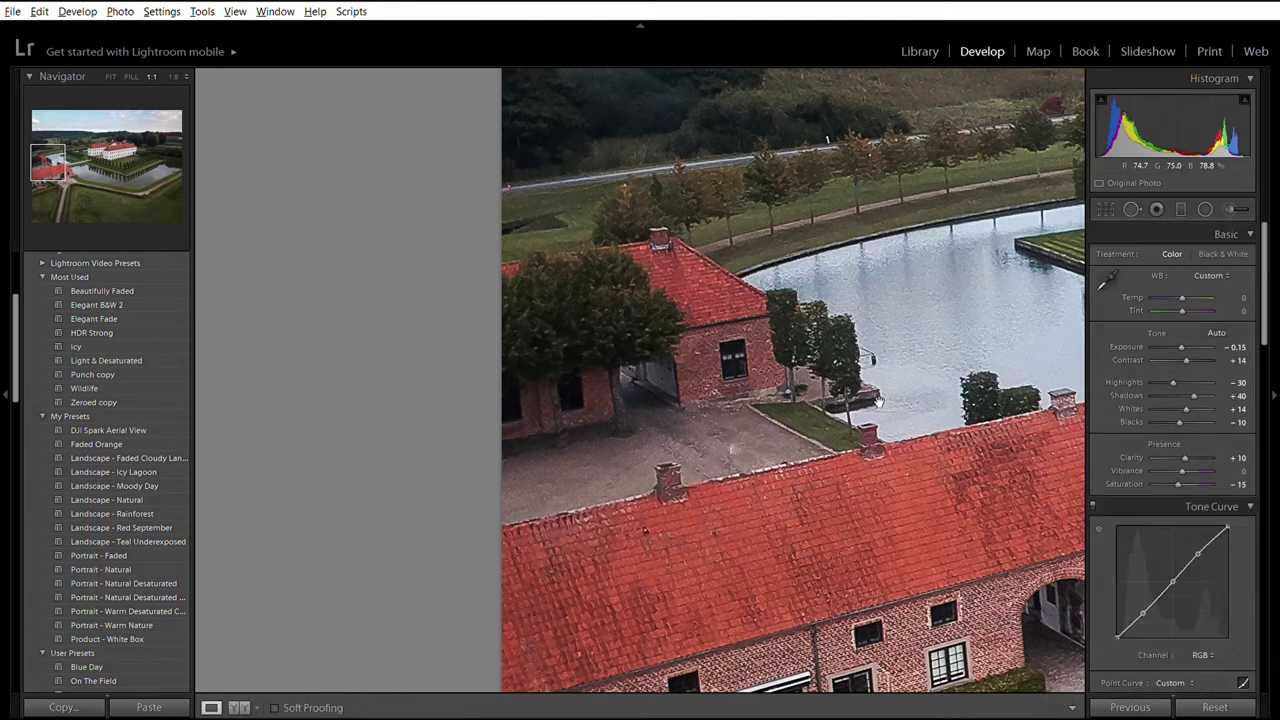
pyautogui.click(879, 401)
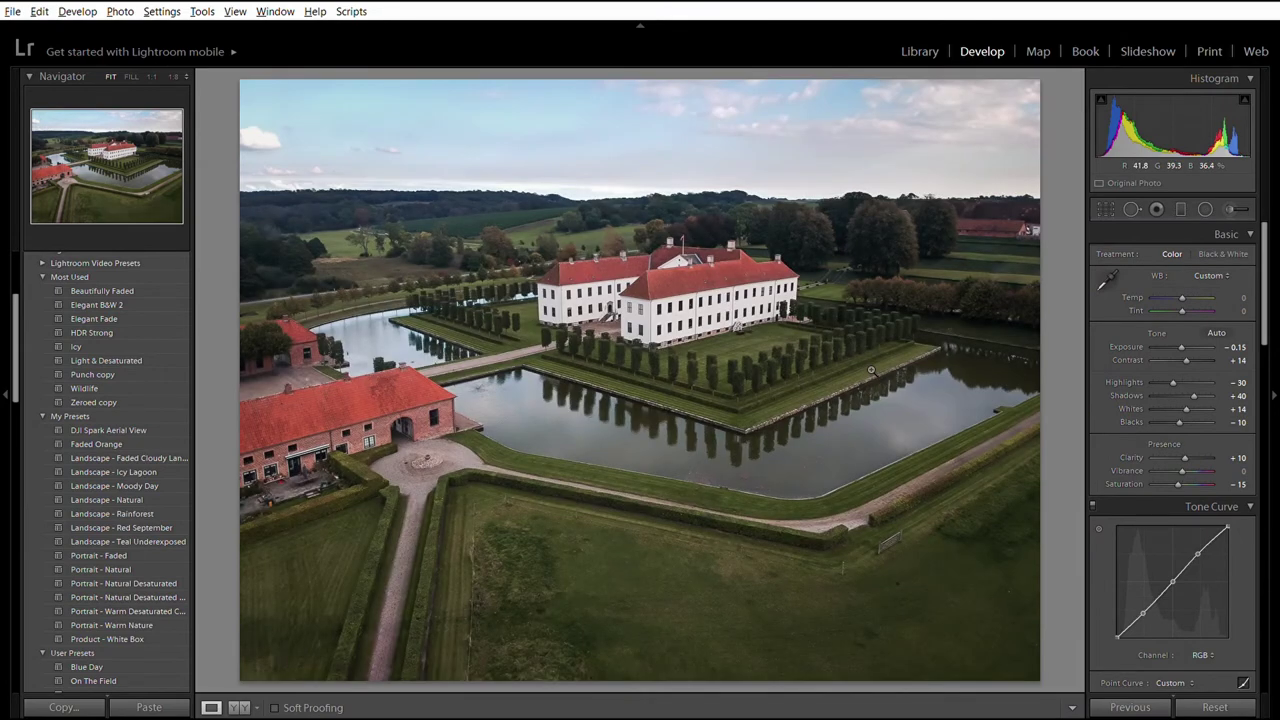